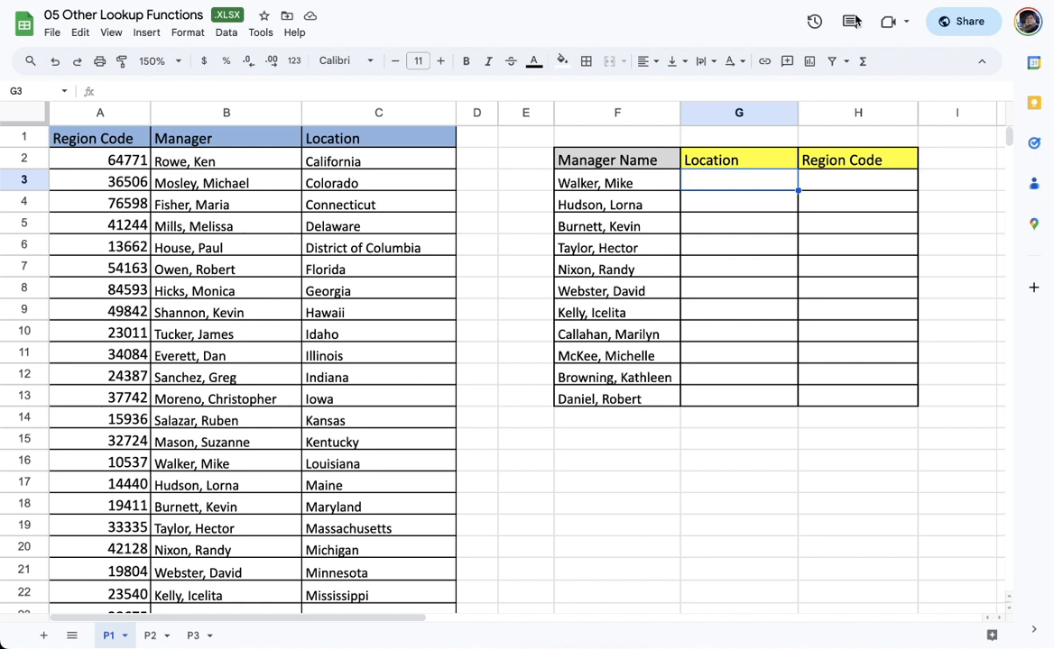
{"action": "mouse_move", "coordinate": [74, 128]}
{"action": "left_mouse_down"}
{"action": "mouse_move", "coordinate": [47, 370]}
{"action": "mouse_move", "coordinate": [244, 565]}
{"action": "mouse_move", "coordinate": [458, 566]}
{"action": "left_mouse_up"}
{"action": "mouse_move", "coordinate": [460, 501]}
{"action": "left_mouse_down"}
{"action": "mouse_move", "coordinate": [477, 153]}
{"action": "mouse_move", "coordinate": [423, 111]}
{"action": "mouse_move", "coordinate": [54, 114]}
{"action": "mouse_move", "coordinate": [40, 128]}
{"action": "left_mouse_up"}
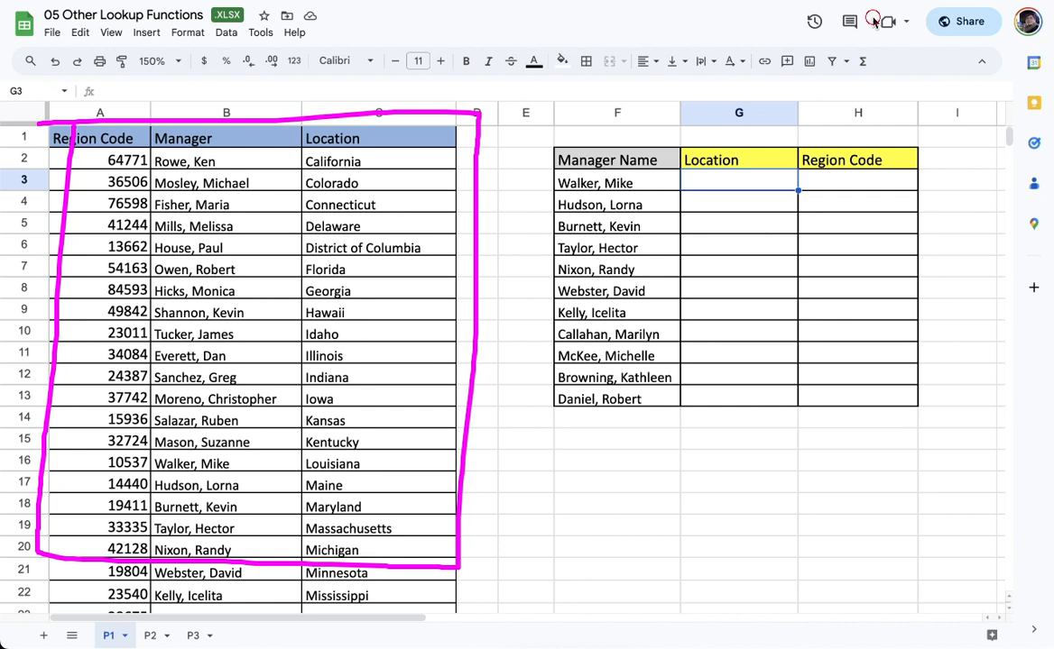
{"action": "mouse_move", "coordinate": [561, 146]}
{"action": "left_mouse_down"}
{"action": "mouse_move", "coordinate": [555, 406]}
{"action": "mouse_move", "coordinate": [776, 412]}
{"action": "mouse_move", "coordinate": [942, 343]}
{"action": "mouse_move", "coordinate": [931, 153]}
{"action": "left_mouse_up"}
{"action": "left_click_drag", "start_coordinate": [857, 148], "coordinate": [549, 151]}
{"action": "mouse_move", "coordinate": [746, 217]}
{"action": "left_mouse_down"}
{"action": "mouse_move", "coordinate": [816, 214]}
{"action": "mouse_move", "coordinate": [785, 264]}
{"action": "left_mouse_up"}
{"action": "left_click", "coordinate": [791, 297]}
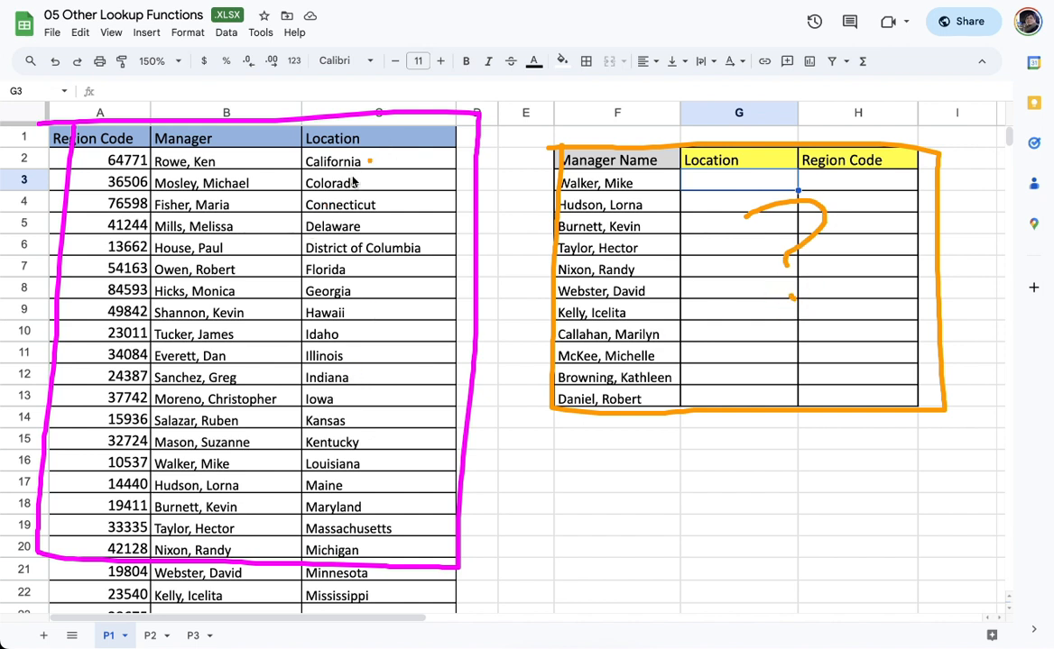
{"action": "mouse_move", "coordinate": [367, 177]}
{"action": "left_mouse_down"}
{"action": "mouse_move", "coordinate": [446, 146]}
{"action": "mouse_move", "coordinate": [561, 135]}
{"action": "mouse_move", "coordinate": [672, 143]}
{"action": "mouse_move", "coordinate": [721, 167]}
{"action": "left_mouse_up"}
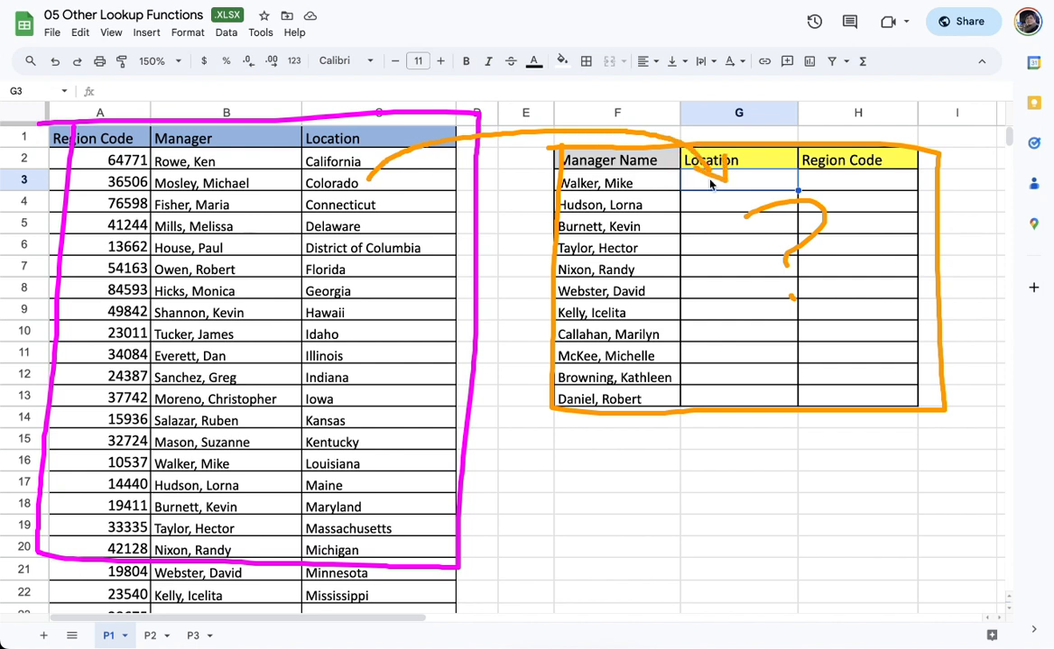
{"action": "left_click", "coordinate": [844, 44]}
{"action": "mouse_move", "coordinate": [151, 222]}
{"action": "left_mouse_down"}
{"action": "mouse_move", "coordinate": [102, 227]}
{"action": "mouse_move", "coordinate": [101, 287]}
{"action": "mouse_move", "coordinate": [116, 226]}
{"action": "mouse_move", "coordinate": [167, 216]}
{"action": "mouse_move", "coordinate": [180, 231]}
{"action": "mouse_move", "coordinate": [204, 216]}
{"action": "mouse_move", "coordinate": [185, 222]}
{"action": "mouse_move", "coordinate": [240, 229]}
{"action": "mouse_move", "coordinate": [233, 237]}
{"action": "mouse_move", "coordinate": [263, 189]}
{"action": "mouse_move", "coordinate": [253, 215]}
{"action": "mouse_move", "coordinate": [290, 212]}
{"action": "left_mouse_up"}
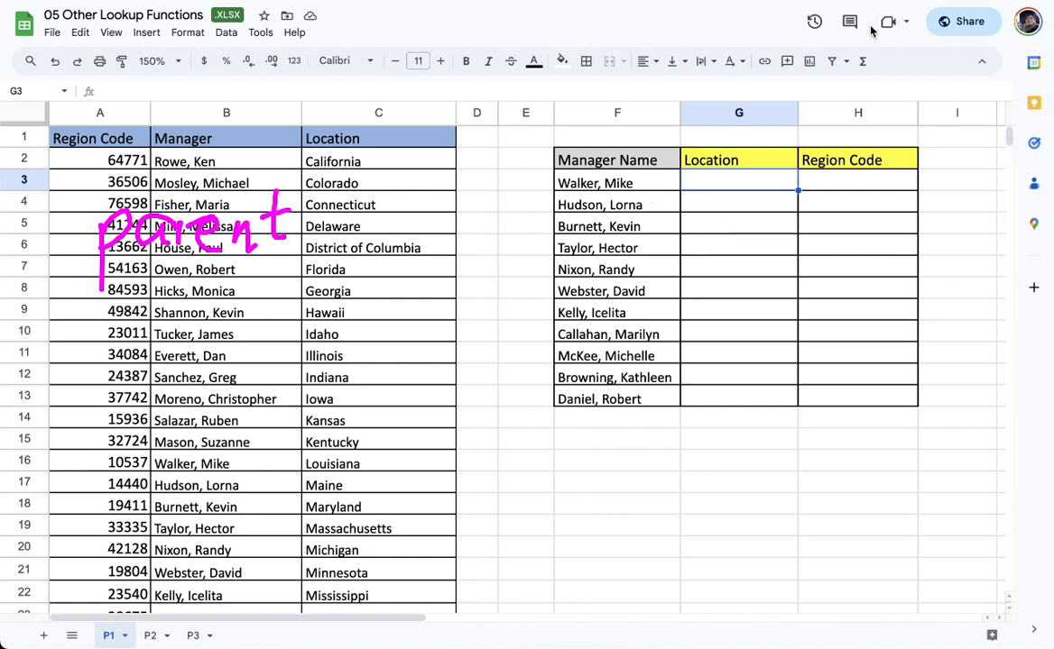
{"action": "left_click_drag", "start_coordinate": [706, 266], "coordinate": [720, 291]}
{"action": "mouse_move", "coordinate": [723, 234]}
{"action": "left_mouse_down"}
{"action": "mouse_move", "coordinate": [731, 287]}
{"action": "mouse_move", "coordinate": [745, 291]}
{"action": "left_mouse_up"}
{"action": "mouse_move", "coordinate": [750, 282]}
{"action": "left_mouse_down"}
{"action": "mouse_move", "coordinate": [799, 291]}
{"action": "mouse_move", "coordinate": [821, 278]}
{"action": "mouse_move", "coordinate": [814, 296]}
{"action": "left_mouse_up"}
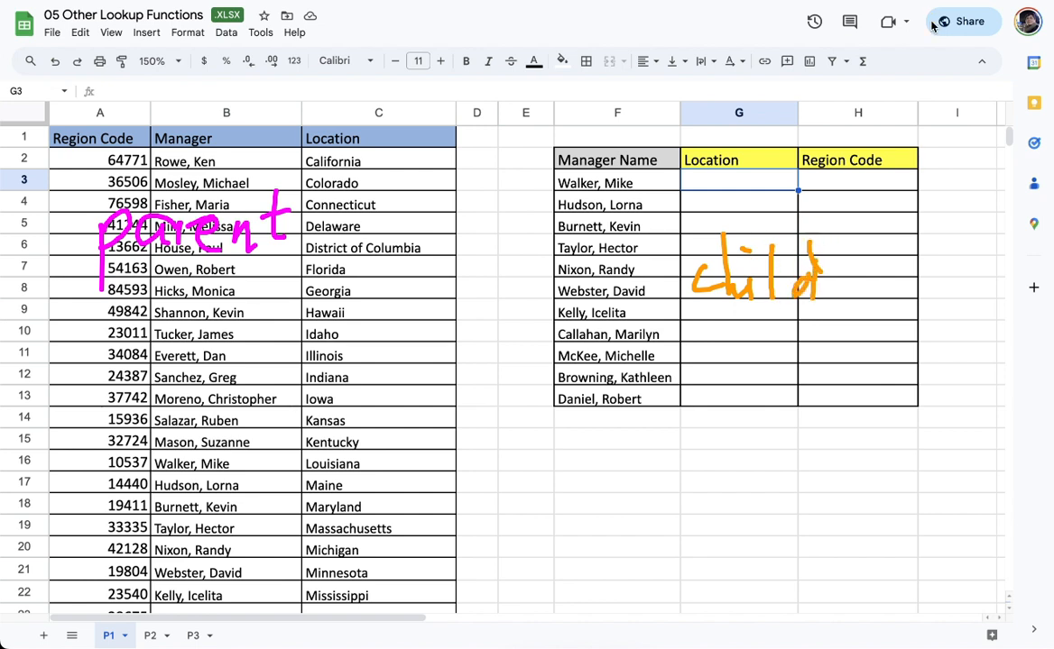
Step: Narrow the empty spacer columns D and E between the two tables
{"action": "left_click", "coordinate": [742, 178]}
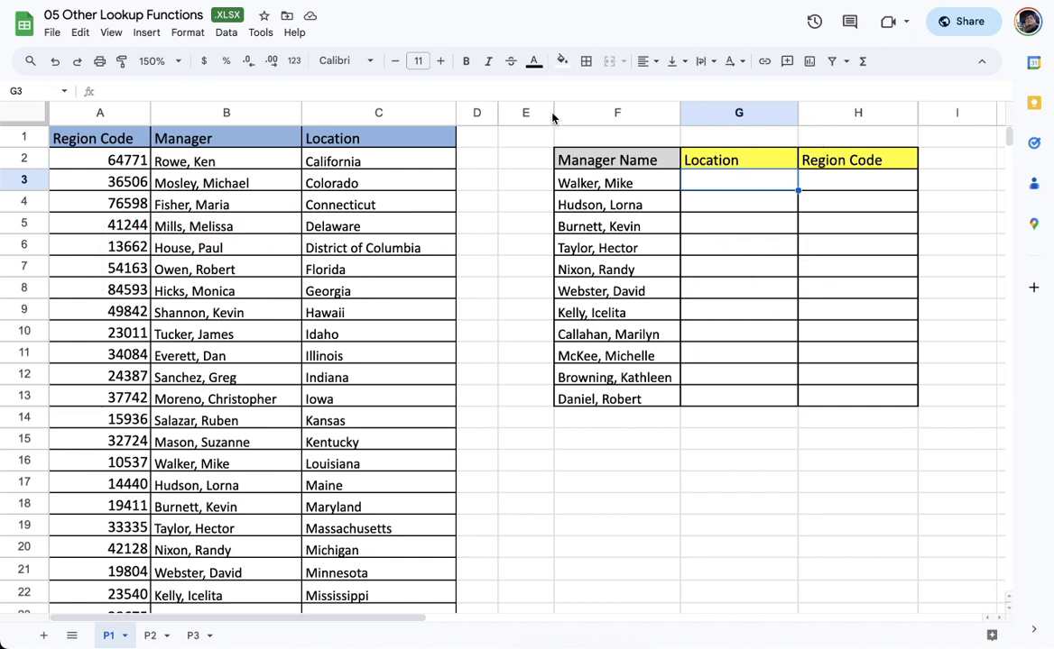
{"action": "left_click_drag", "start_coordinate": [554, 112], "coordinate": [475, 112]}
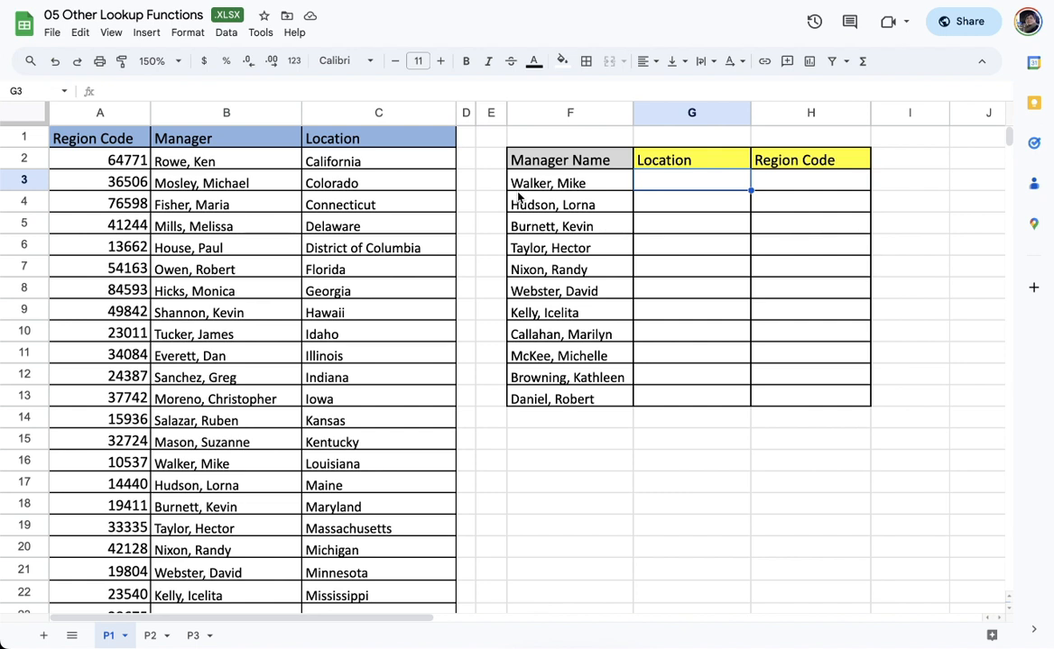
Step: Examine the Manager Name, Location and Region Code columns of the lookup table against their counterparts in the source table
{"action": "left_click", "coordinate": [585, 115]}
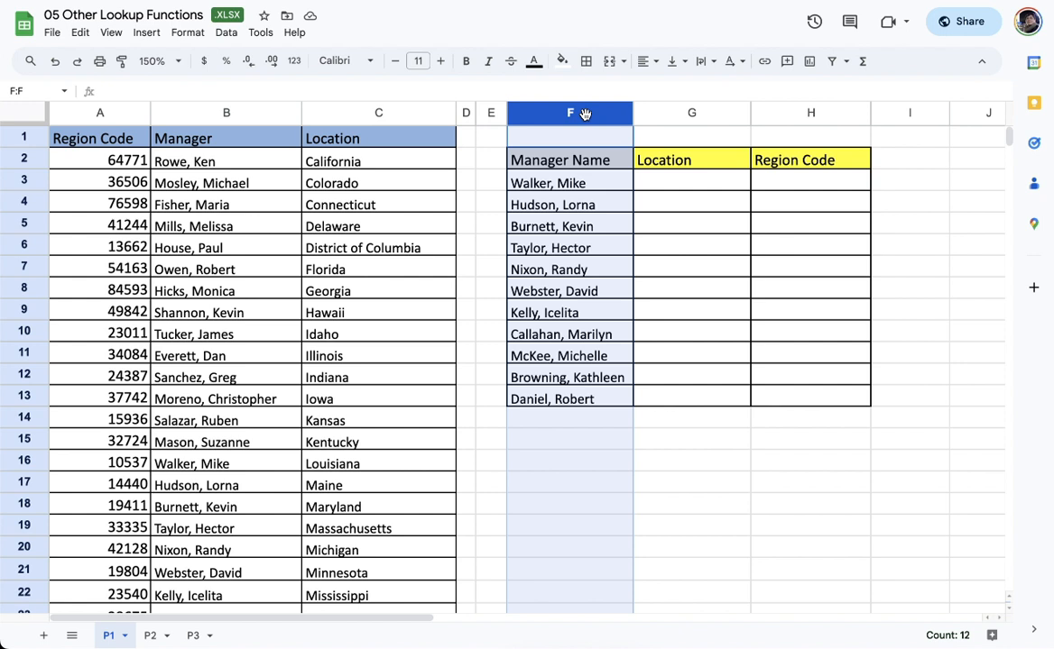
{"action": "left_click", "coordinate": [223, 113]}
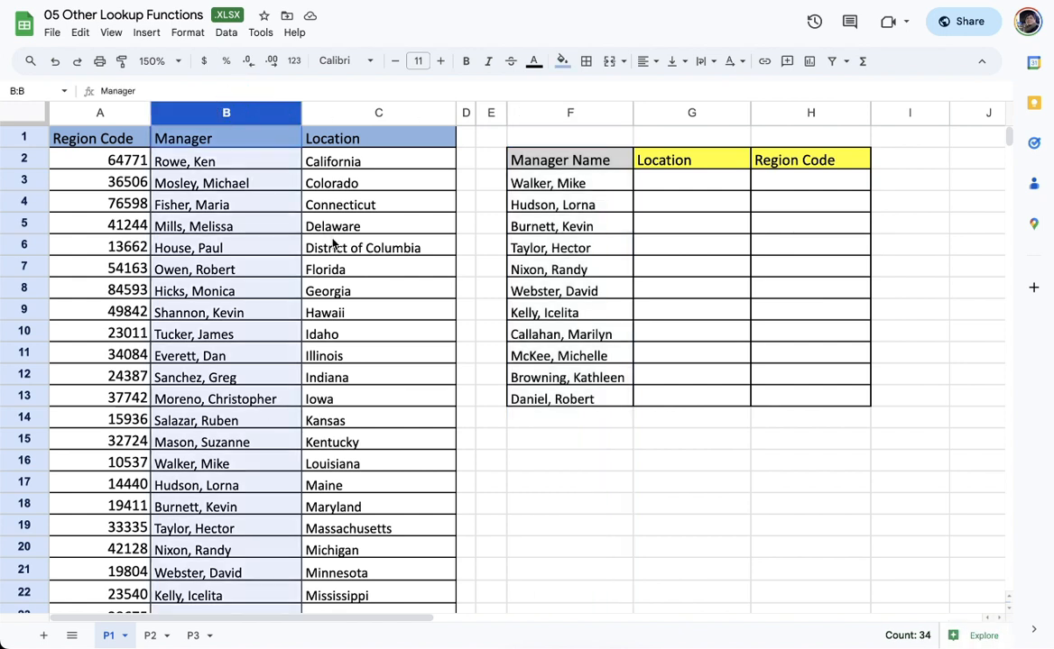
{"action": "left_click", "coordinate": [708, 115]}
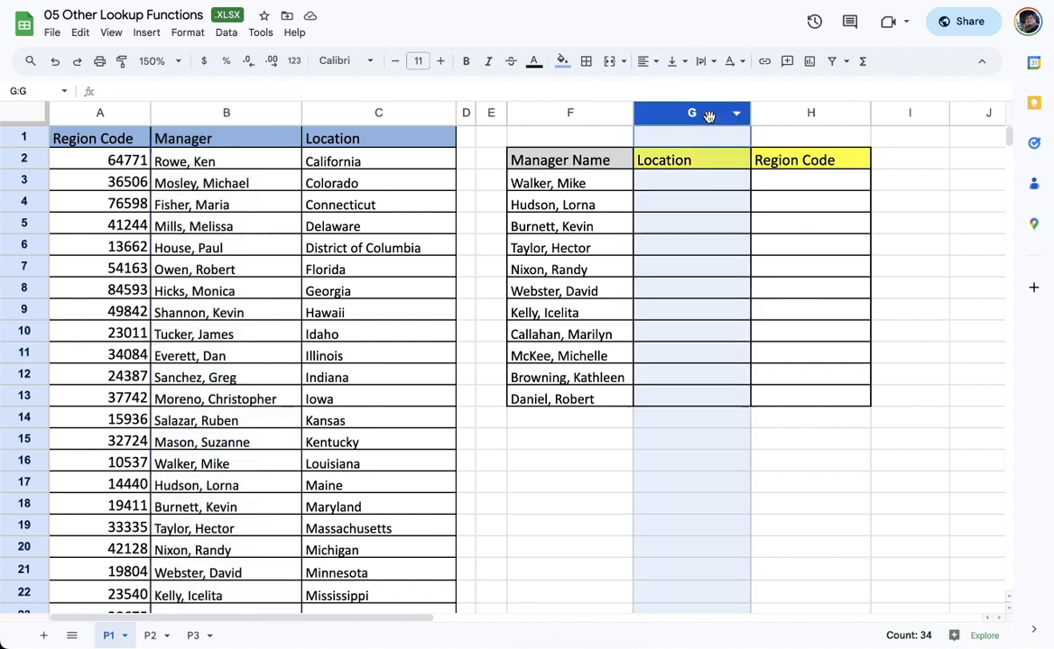
{"action": "left_click", "coordinate": [812, 113]}
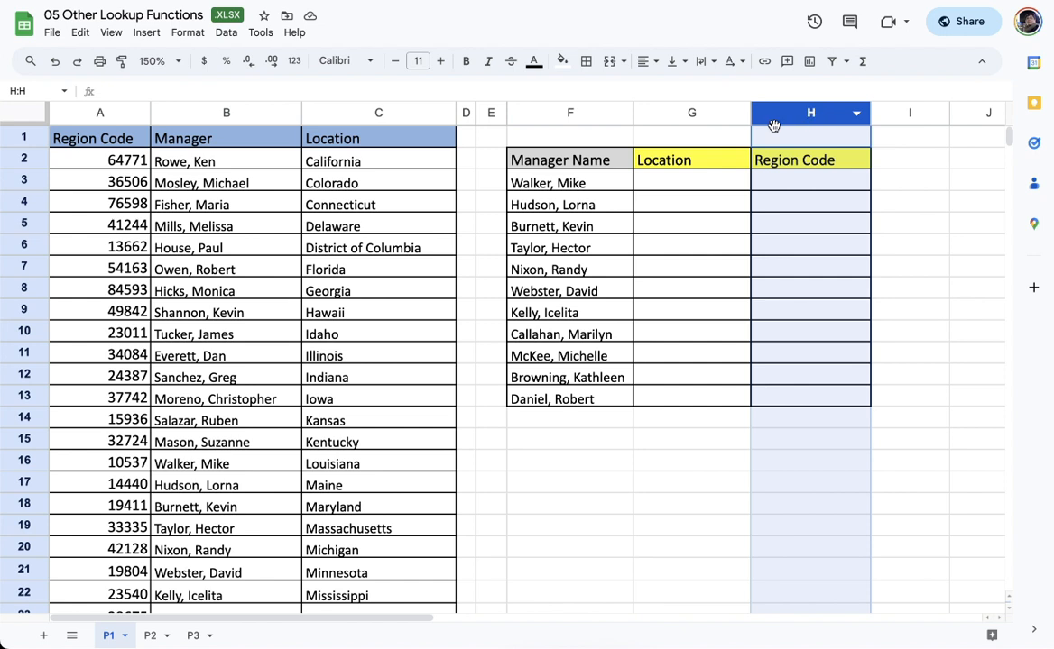
{"action": "left_click", "coordinate": [365, 115]}
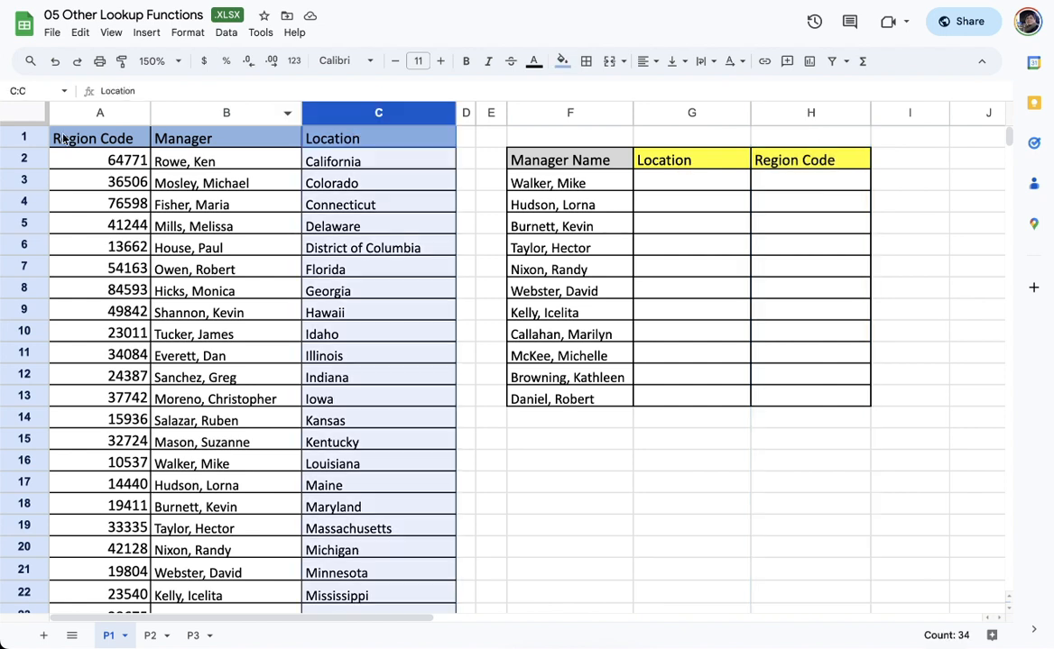
{"action": "left_click", "coordinate": [78, 114]}
{"action": "left_click_drag", "start_coordinate": [695, 181], "coordinate": [787, 395]}
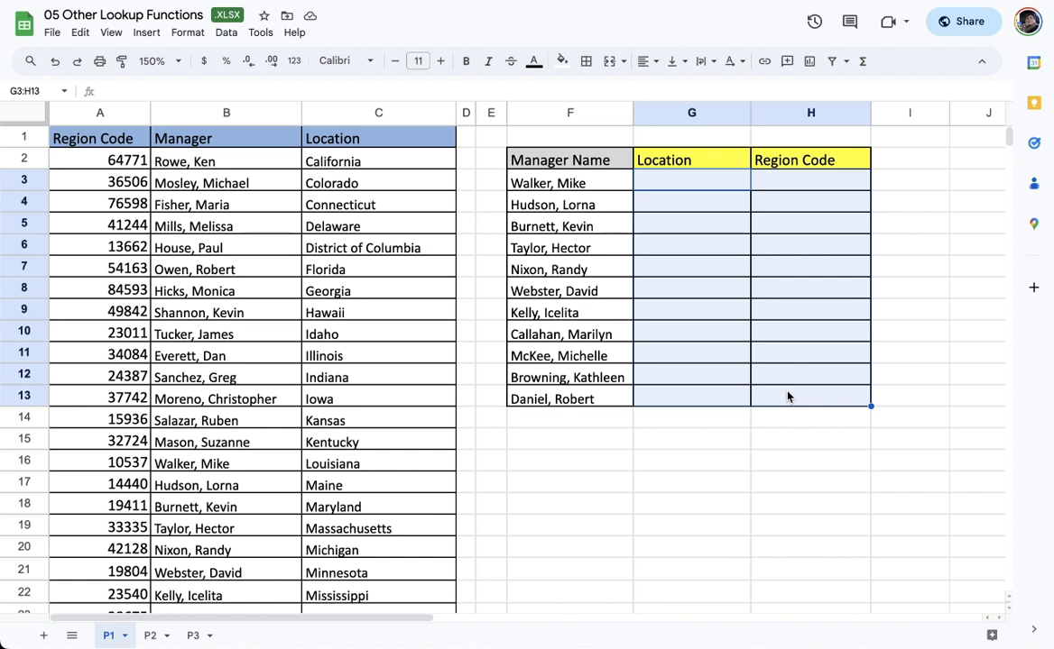
{"action": "left_click", "coordinate": [694, 158]}
{"action": "left_click", "coordinate": [793, 162]}
{"action": "left_click", "coordinate": [699, 164]}
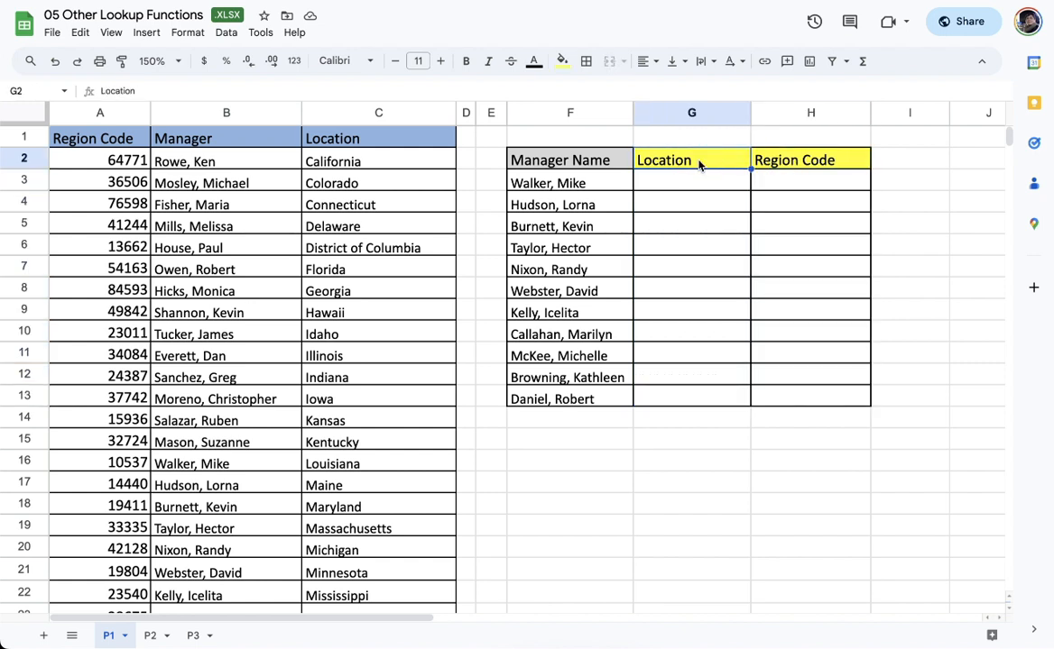
Step: Compare the manager names in column F with those in column B as the shared lookup field
{"action": "left_click", "coordinate": [587, 113]}
{"action": "left_click_drag", "start_coordinate": [573, 184], "coordinate": [582, 390]}
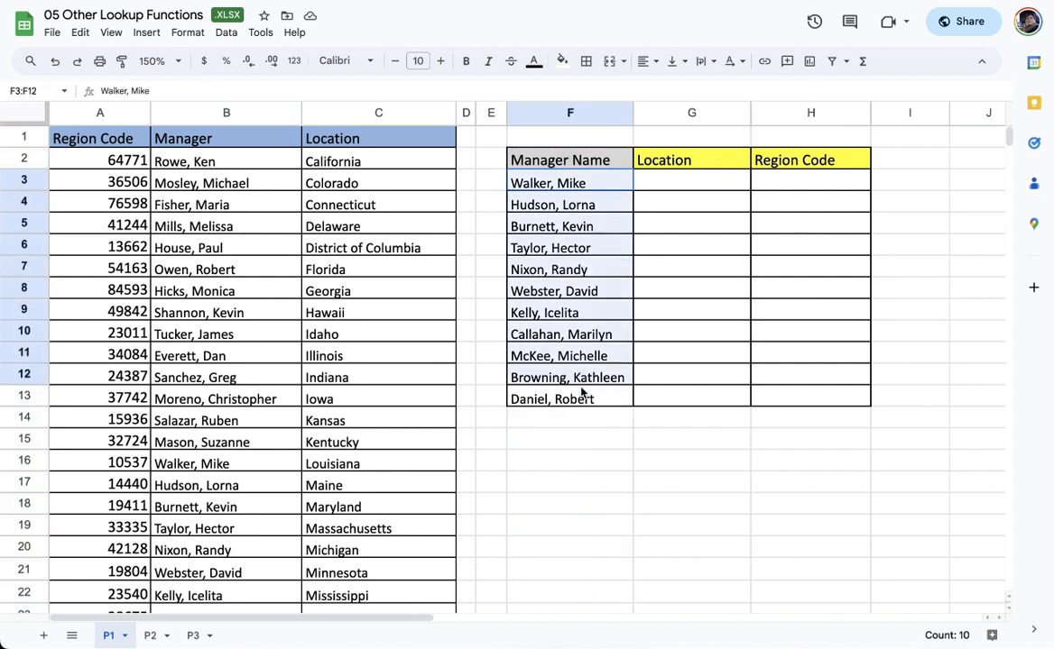
{"action": "left_click_drag", "start_coordinate": [262, 161], "coordinate": [242, 484]}
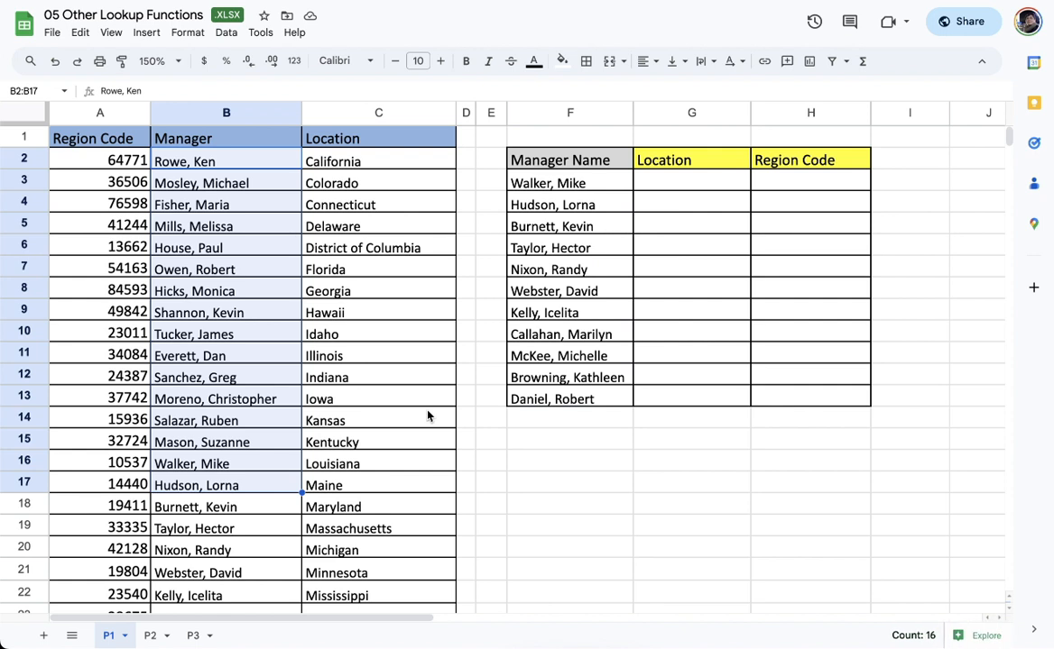
{"action": "left_click", "coordinate": [581, 313]}
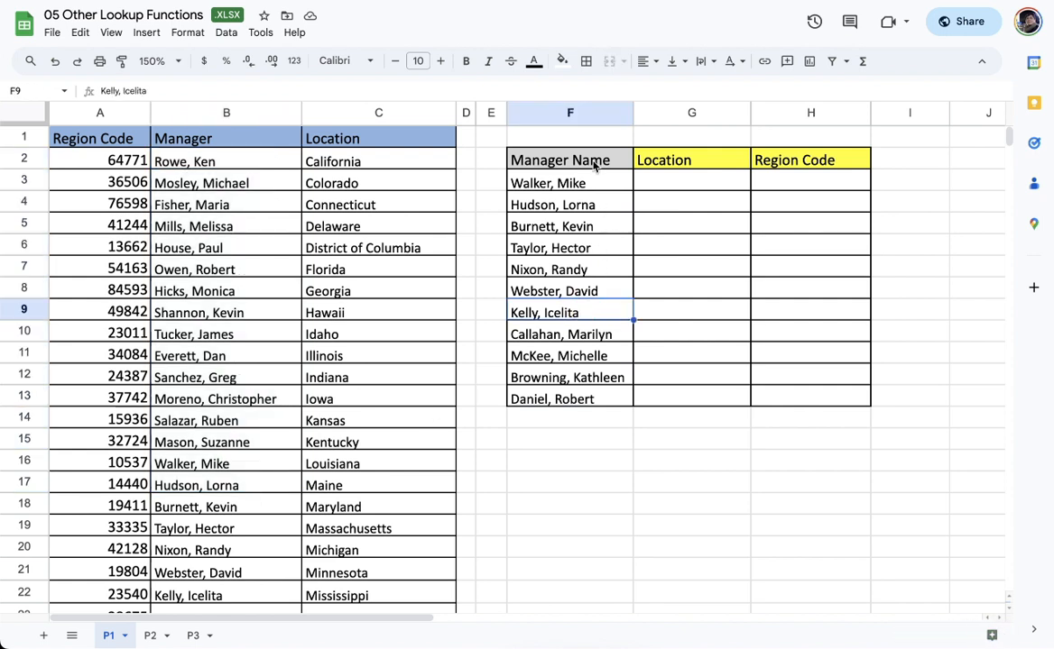
{"action": "left_click", "coordinate": [253, 142]}
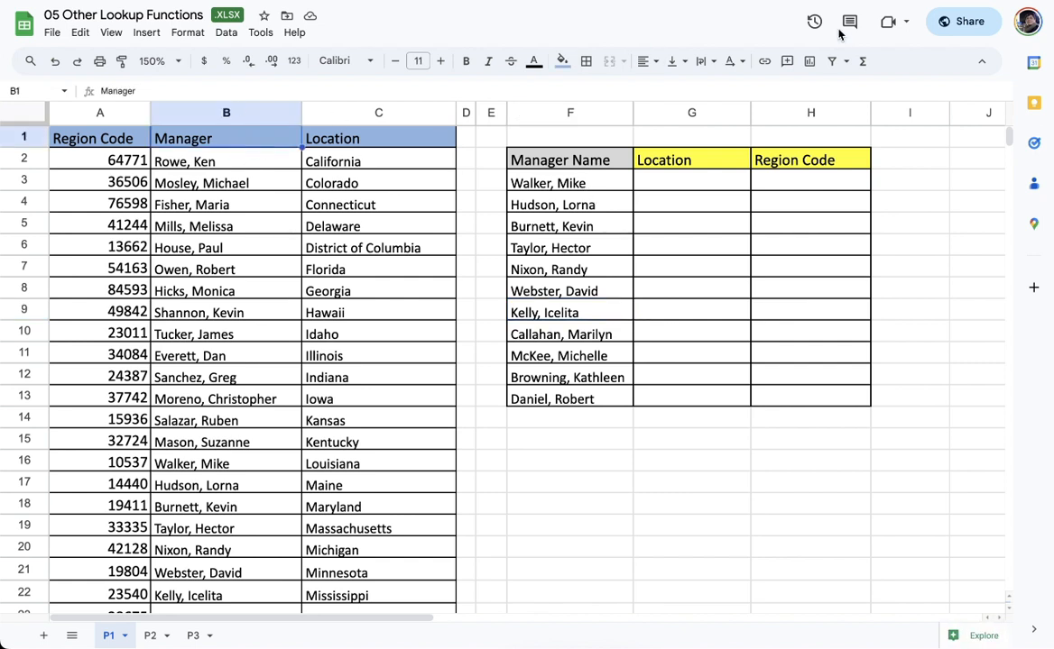
{"action": "mouse_move", "coordinate": [204, 115]}
{"action": "left_mouse_down"}
{"action": "mouse_move", "coordinate": [195, 151]}
{"action": "mouse_move", "coordinate": [209, 112]}
{"action": "left_mouse_up"}
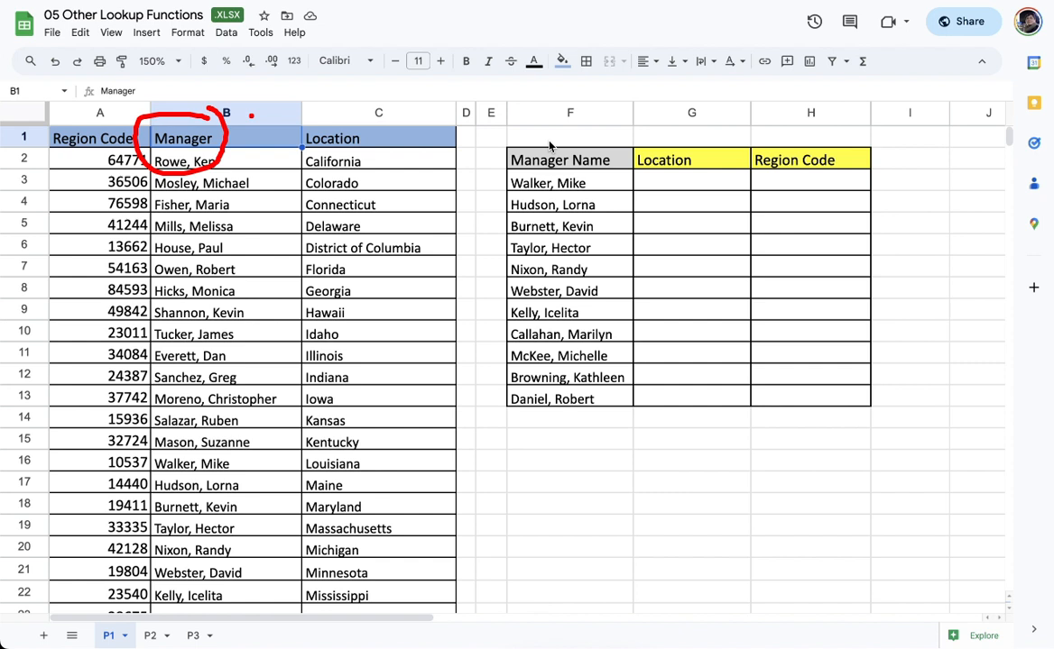
{"action": "mouse_move", "coordinate": [616, 144]}
{"action": "left_mouse_down"}
{"action": "mouse_move", "coordinate": [524, 144]}
{"action": "mouse_move", "coordinate": [589, 187]}
{"action": "mouse_move", "coordinate": [611, 157]}
{"action": "left_mouse_up"}
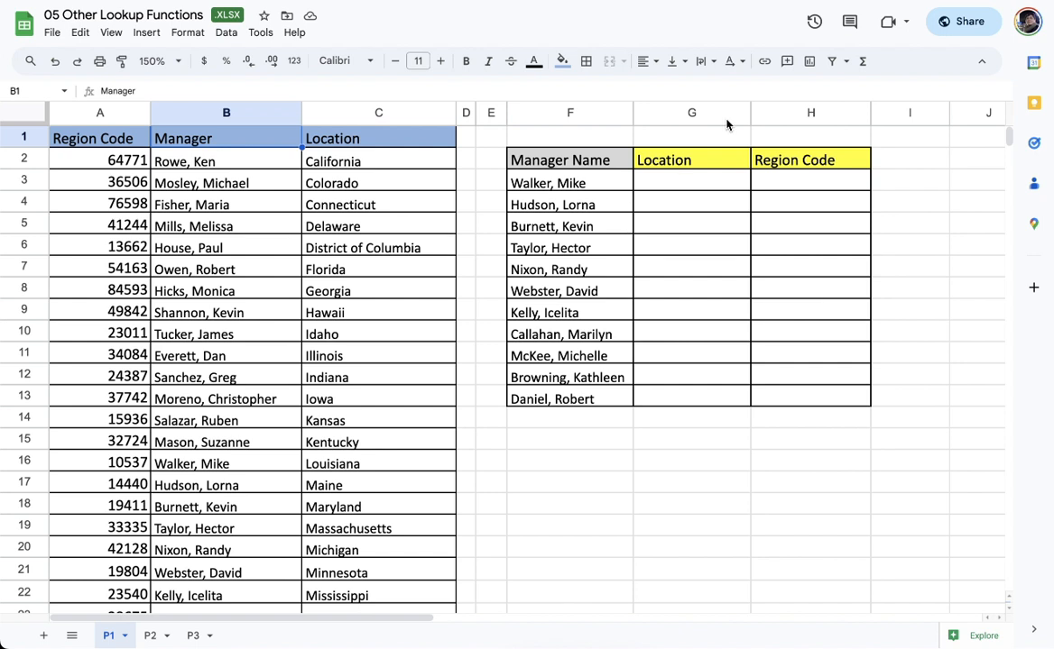
Step: Start a VLOOKUP formula in cell G3 with F3 as the search key
{"action": "left_click", "coordinate": [686, 181]}
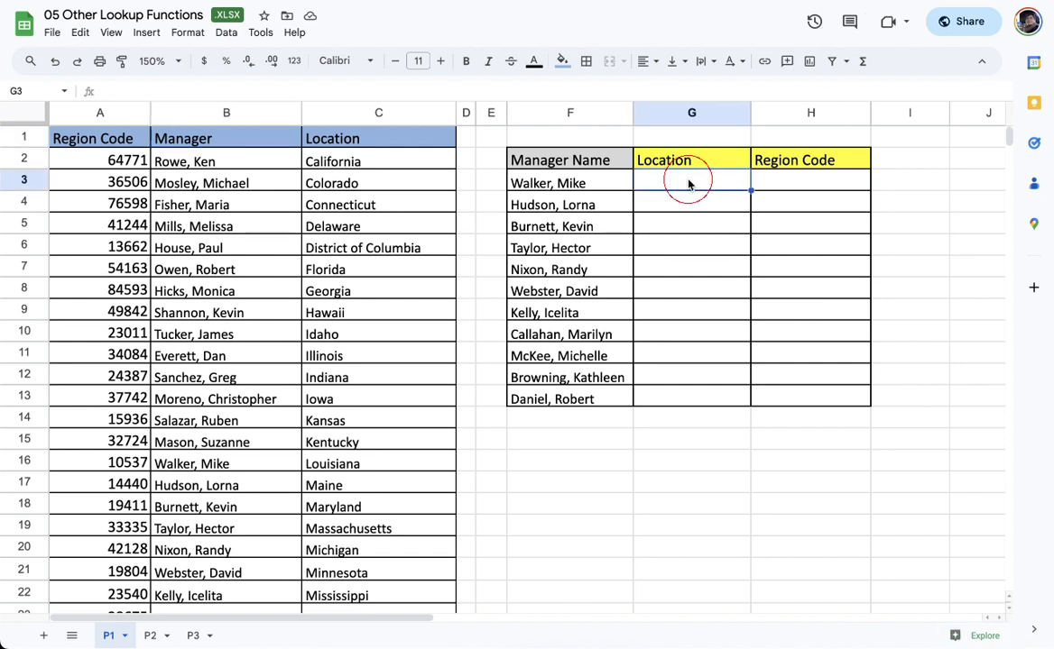
{"action": "type", "text": "=VLO"}
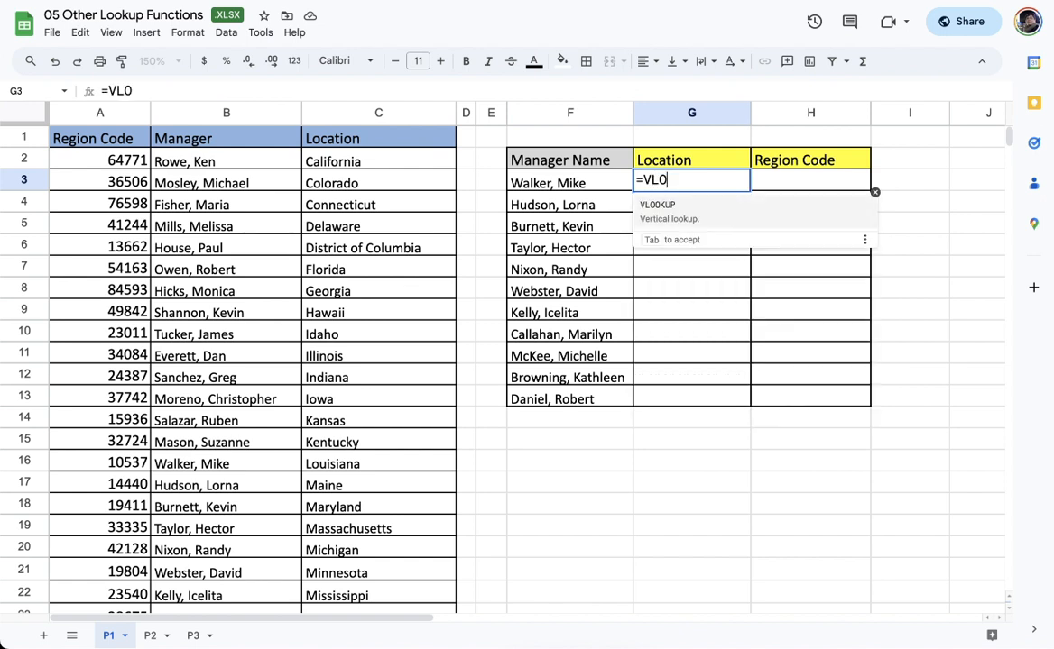
{"action": "key", "text": "Tab"}
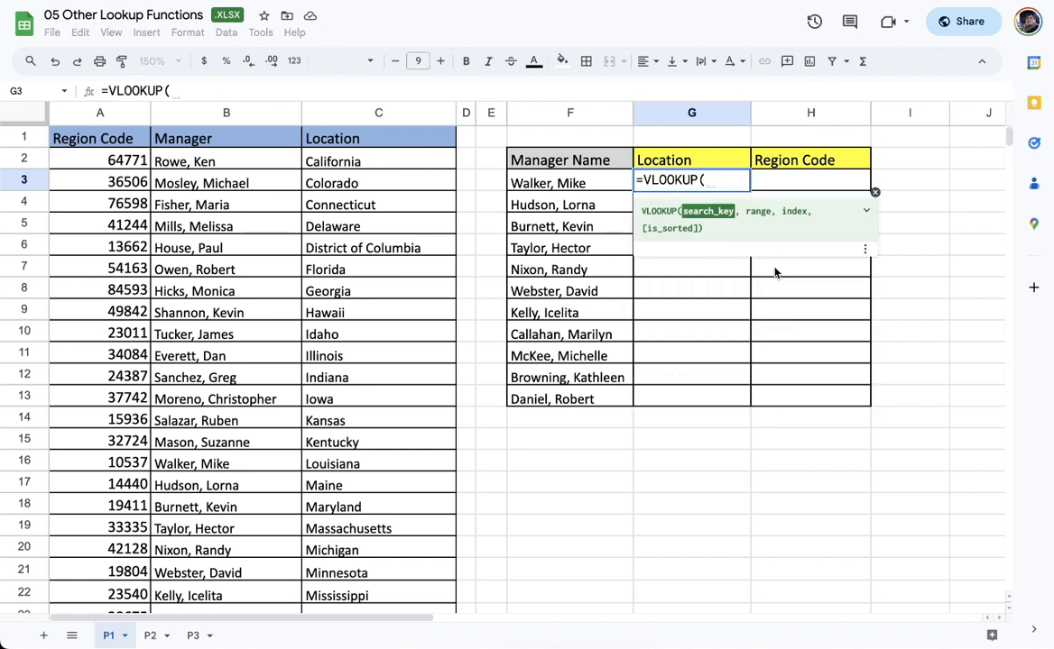
{"action": "left_click", "coordinate": [602, 189]}
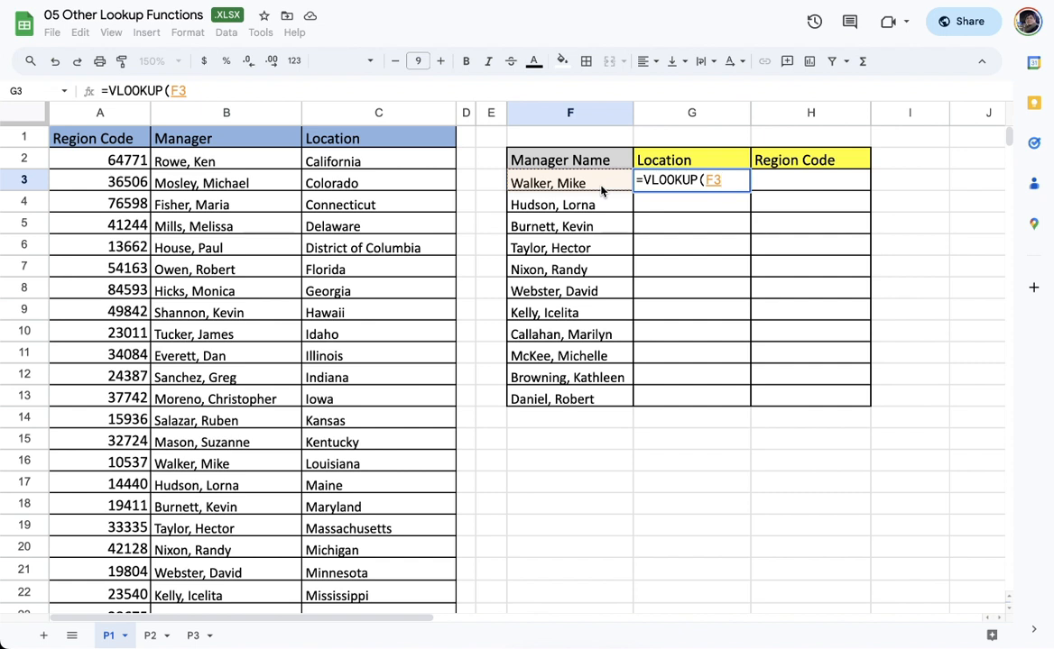
{"action": "type", "text": ","}
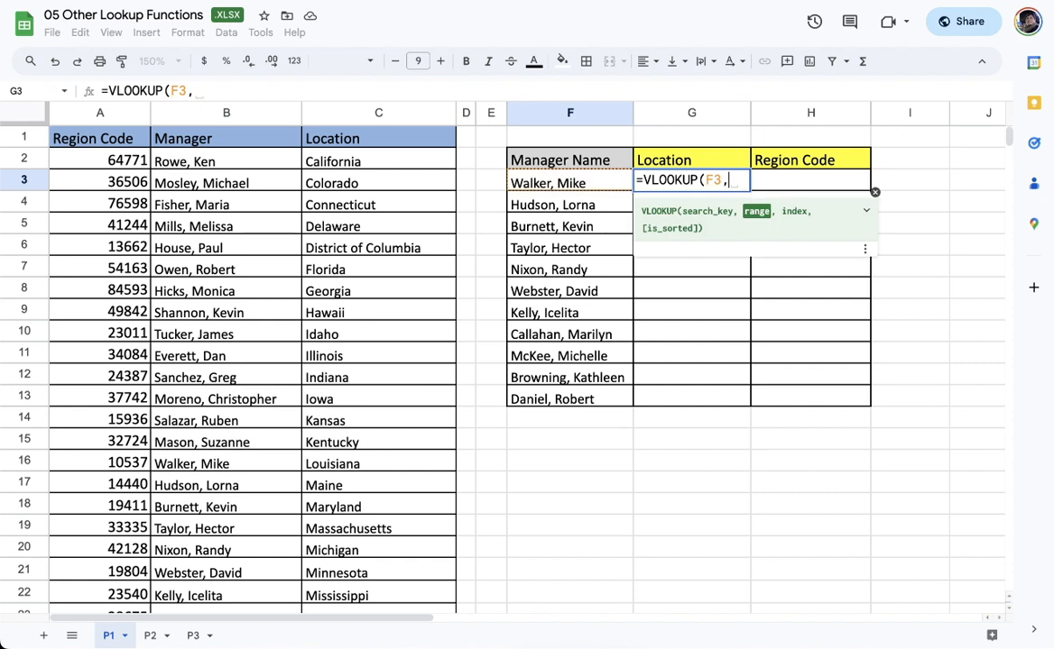
Step: Try column B alone and columns A:C as the range of the VLOOKUP formula in G3
{"action": "left_click", "coordinate": [242, 112]}
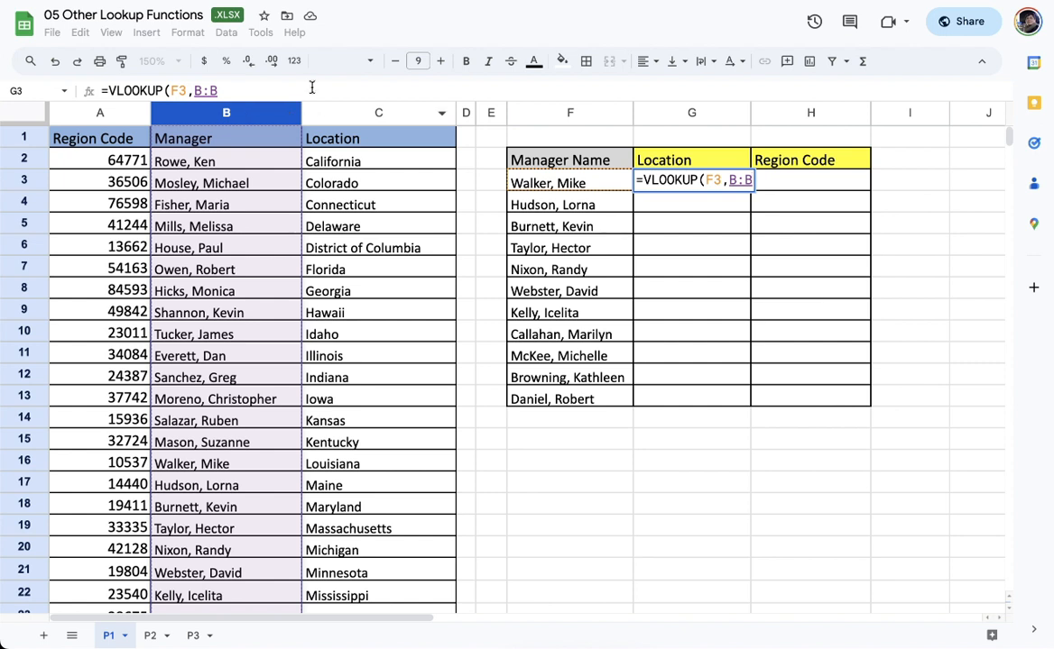
{"action": "left_click", "coordinate": [726, 180]}
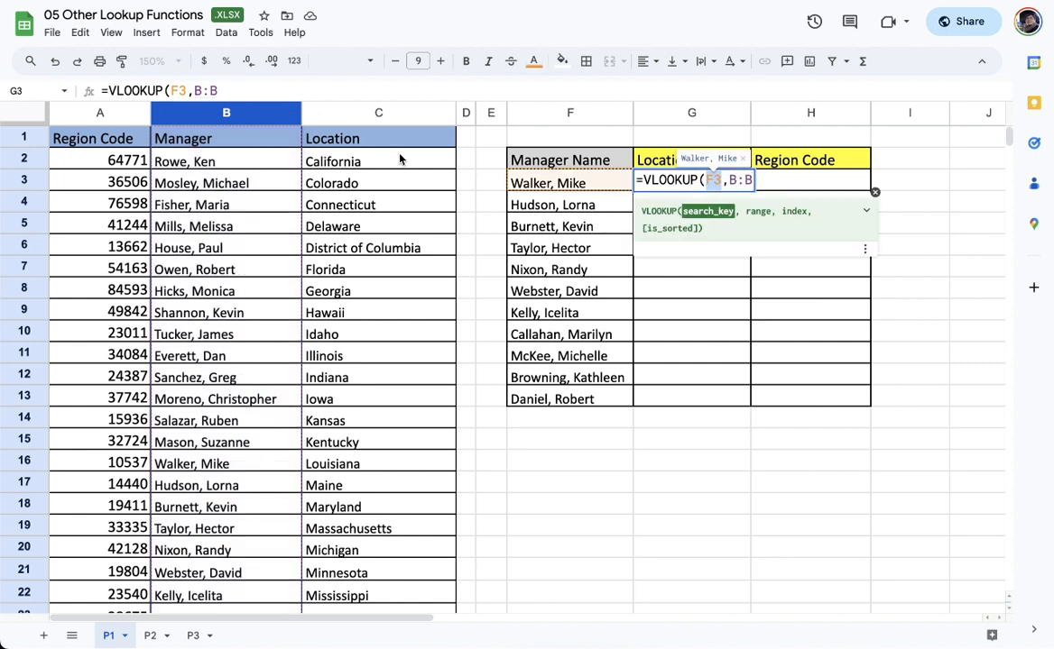
{"action": "left_click", "coordinate": [239, 114]}
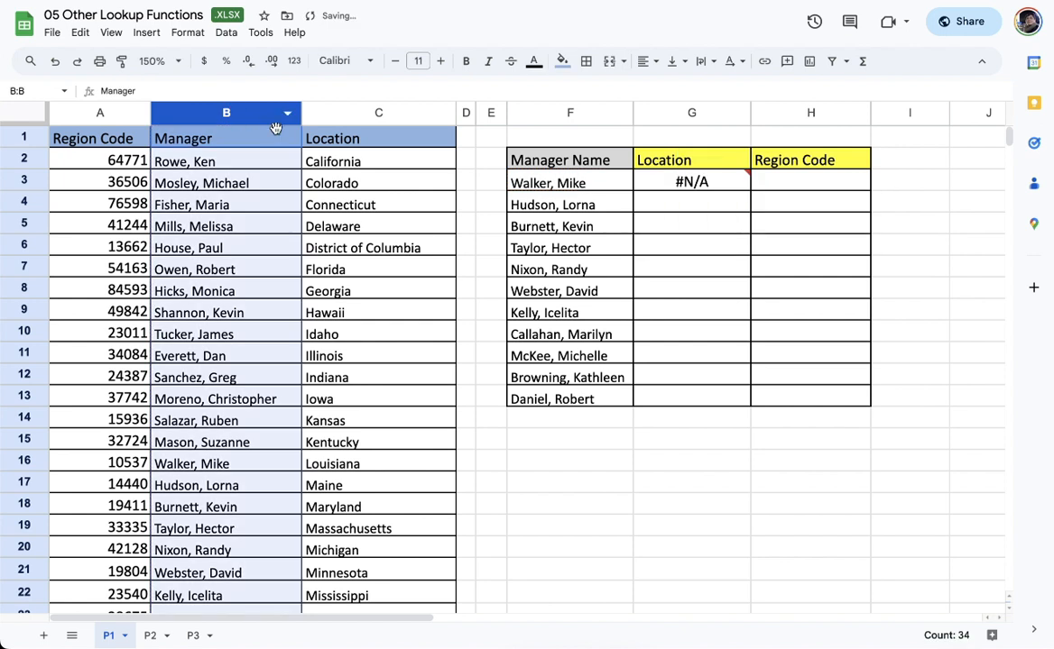
{"action": "double_click", "coordinate": [707, 181]}
{"action": "left_click_drag", "start_coordinate": [737, 180], "coordinate": [793, 188]}
{"action": "key", "text": "BackSpace"}
{"action": "left_click_drag", "start_coordinate": [101, 112], "coordinate": [382, 124]}
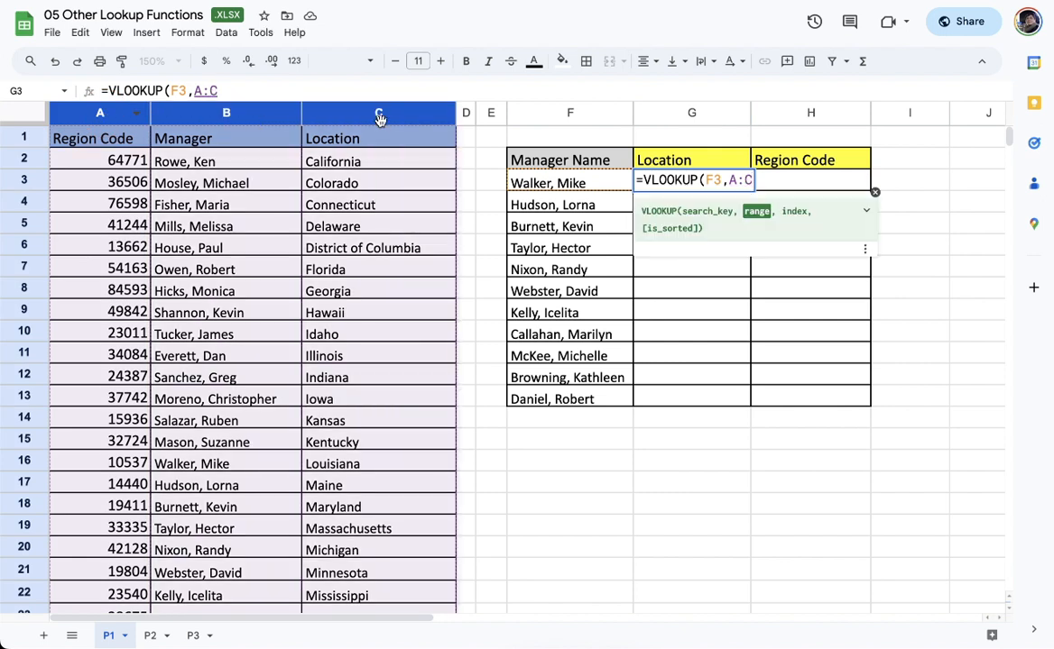
{"action": "left_click", "coordinate": [226, 115]}
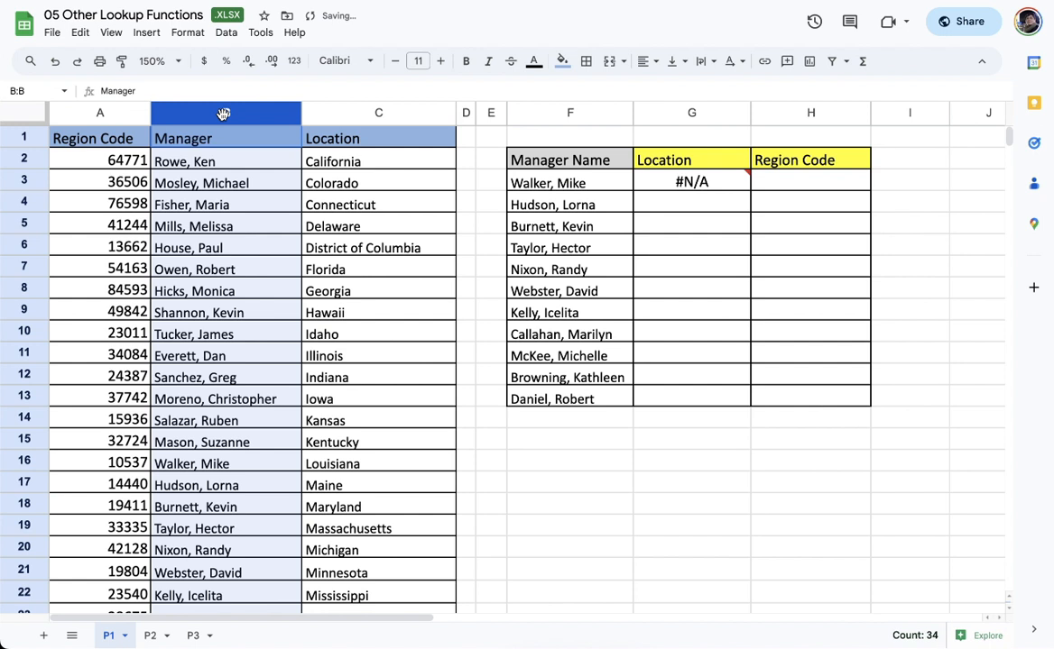
Step: Replace the VLOOKUP range in G3 with B:C so it starts at the Manager column
{"action": "double_click", "coordinate": [672, 183]}
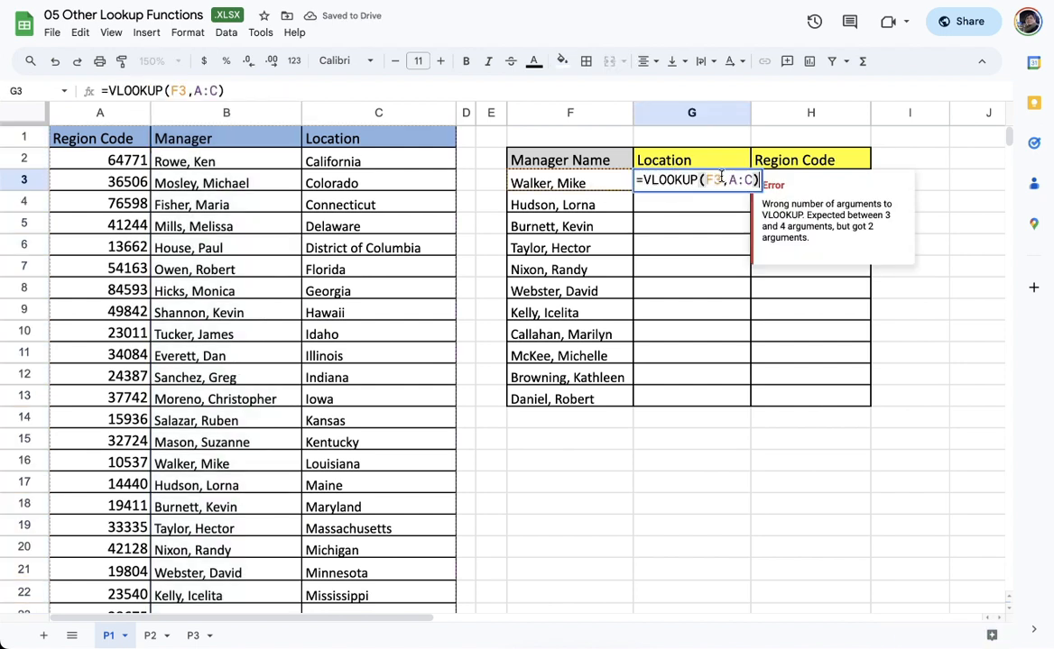
{"action": "key", "text": "BackSpace"}
{"action": "key", "text": "BackSpace"}
{"action": "key", "text": "BackSpace"}
{"action": "key", "text": "BackSpace"}
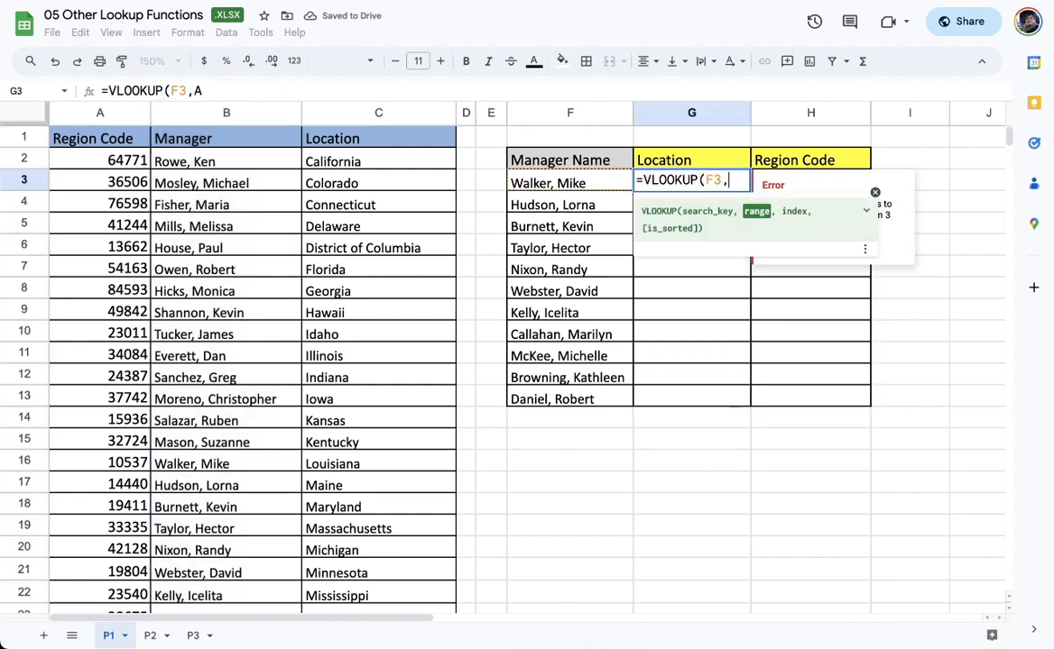
{"action": "left_click_drag", "start_coordinate": [217, 115], "coordinate": [337, 124]}
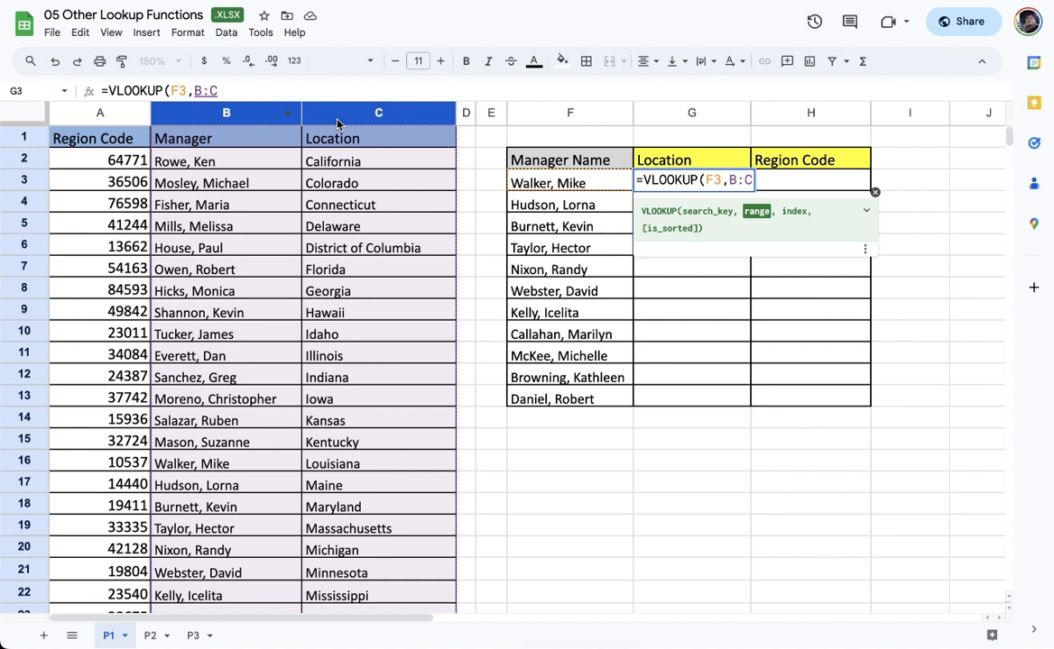
{"action": "type", "text": ","}
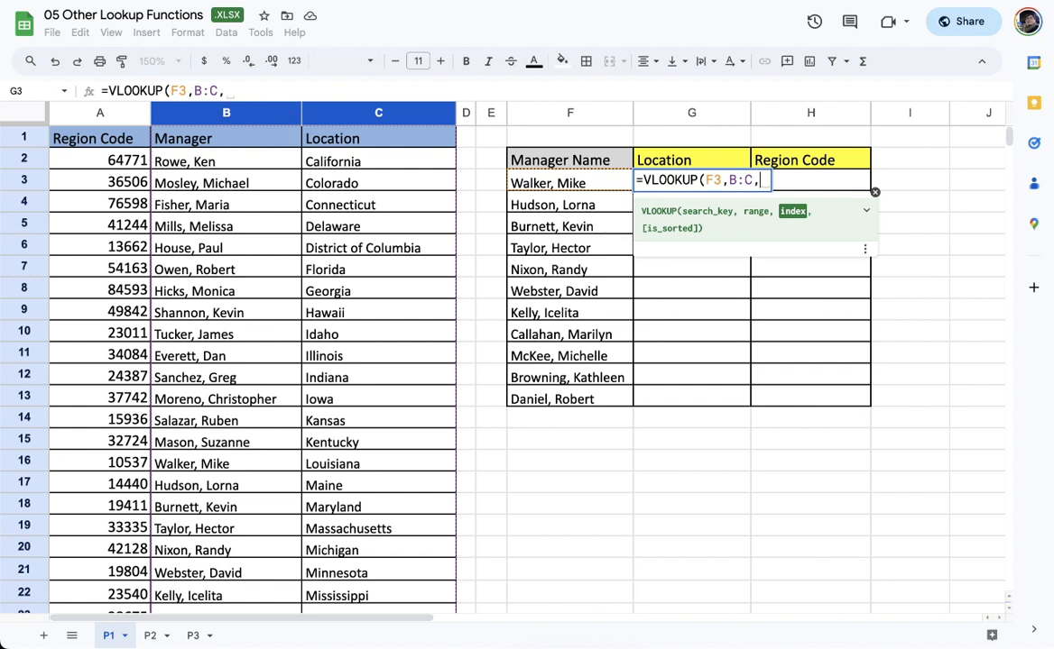
Step: Set the VLOOKUP index in G3 to 2, the position of Location within the B:C range
{"action": "mouse_move", "coordinate": [155, 130]}
{"action": "left_mouse_down"}
{"action": "mouse_move", "coordinate": [137, 298]}
{"action": "mouse_move", "coordinate": [397, 480]}
{"action": "mouse_move", "coordinate": [418, 445]}
{"action": "left_mouse_up"}
{"action": "mouse_move", "coordinate": [419, 348]}
{"action": "left_mouse_down"}
{"action": "mouse_move", "coordinate": [431, 101]}
{"action": "mouse_move", "coordinate": [171, 106]}
{"action": "mouse_move", "coordinate": [157, 109]}
{"action": "mouse_move", "coordinate": [165, 129]}
{"action": "left_mouse_up"}
{"action": "mouse_move", "coordinate": [372, 90]}
{"action": "left_mouse_down"}
{"action": "mouse_move", "coordinate": [413, 51]}
{"action": "mouse_move", "coordinate": [657, 133]}
{"action": "left_mouse_up"}
{"action": "mouse_move", "coordinate": [225, 173]}
{"action": "left_mouse_down"}
{"action": "mouse_move", "coordinate": [232, 163]}
{"action": "mouse_move", "coordinate": [242, 216]}
{"action": "left_mouse_up"}
{"action": "left_click_drag", "start_coordinate": [332, 170], "coordinate": [361, 199]}
{"action": "type", "text": "2"}
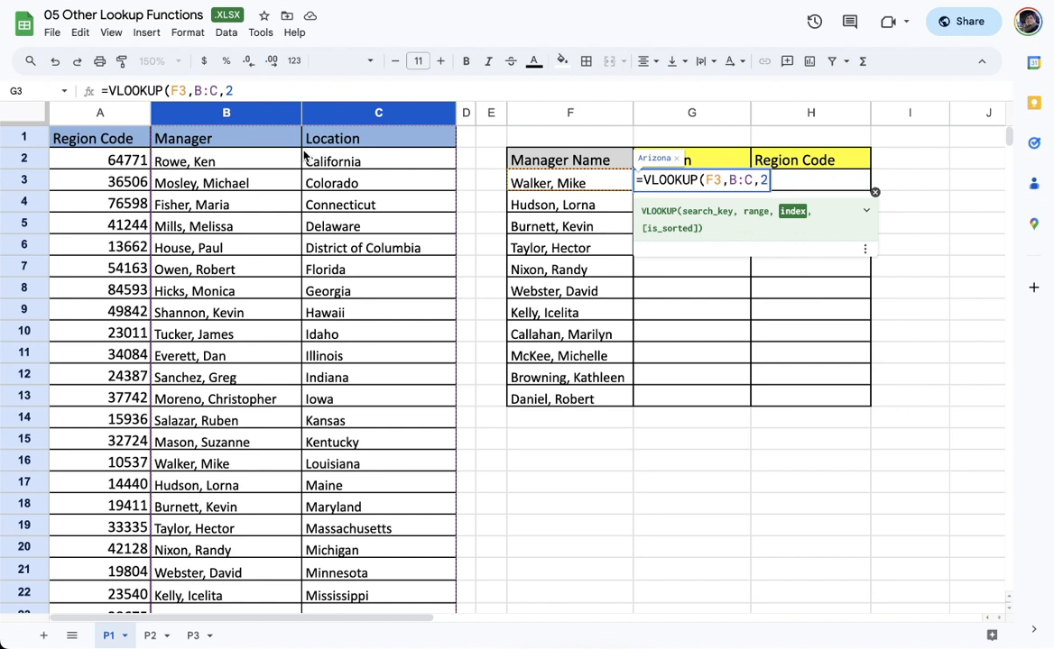
Step: Complete the VLOOKUP in G3 with 0 as the exact-match argument and accept the suggested autofill for G4:G13
{"action": "type", "text": ","}
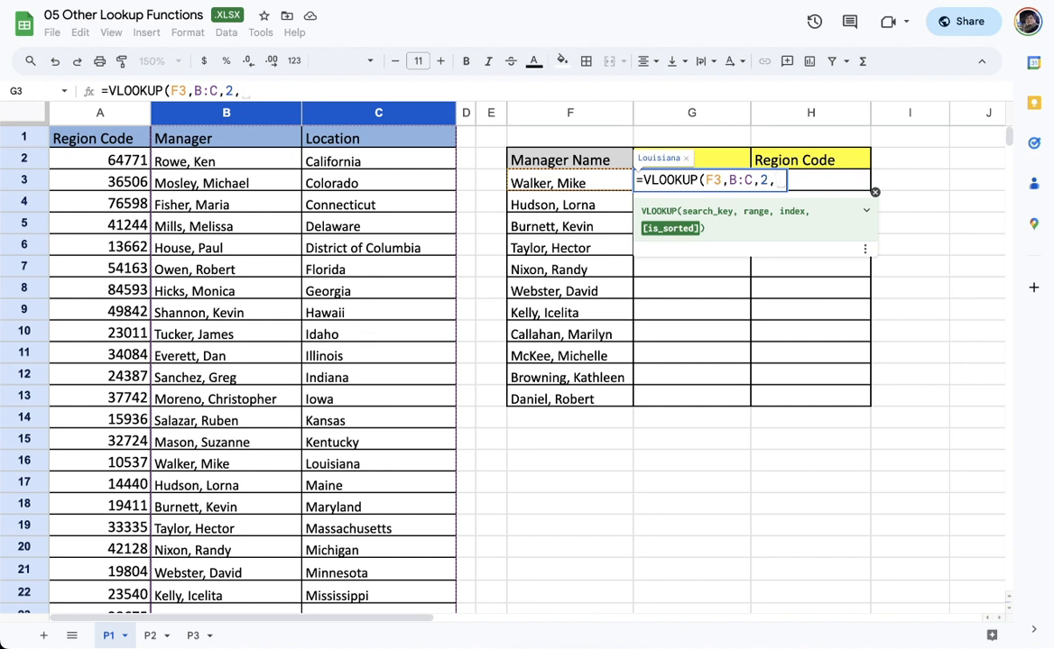
{"action": "type", "text": "FA"}
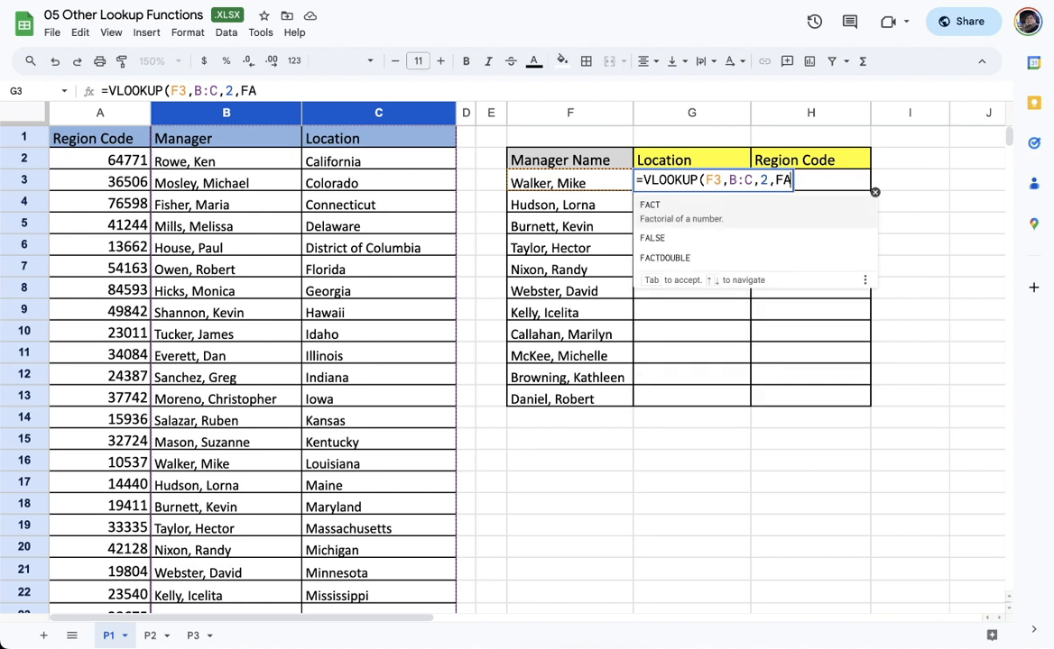
{"action": "type", "text": "LSE)"}
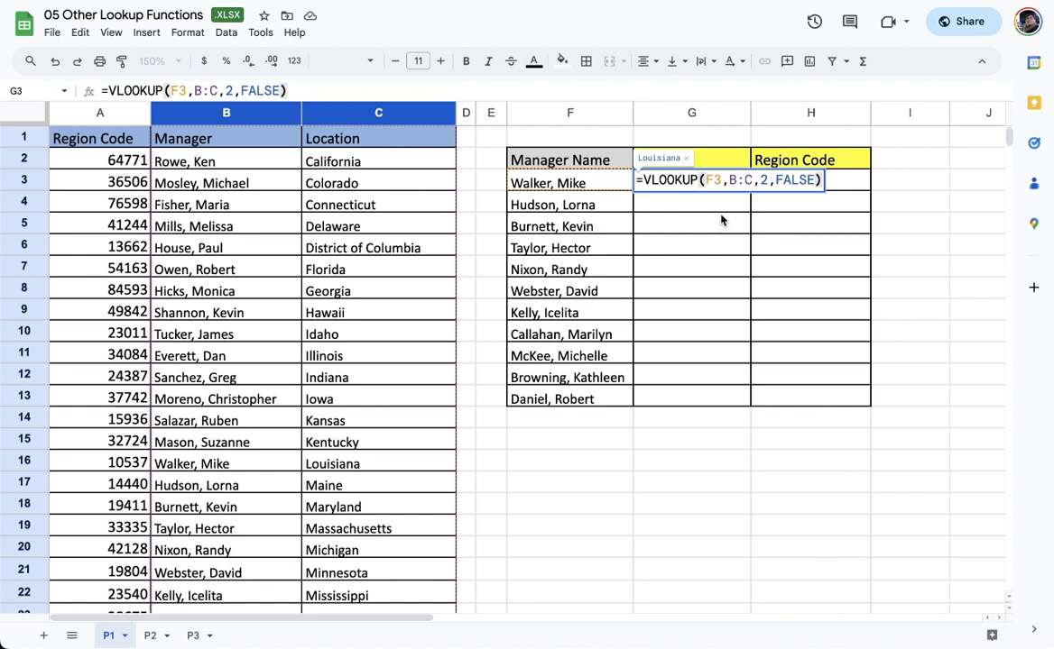
{"action": "double_click", "coordinate": [781, 180]}
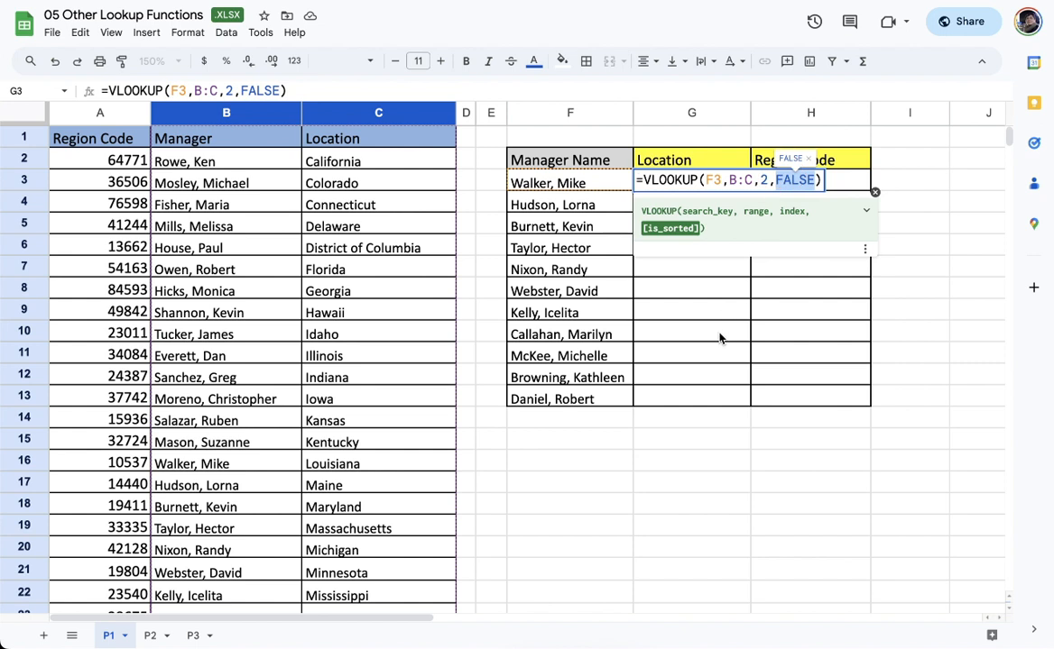
{"action": "type", "text": "0"}
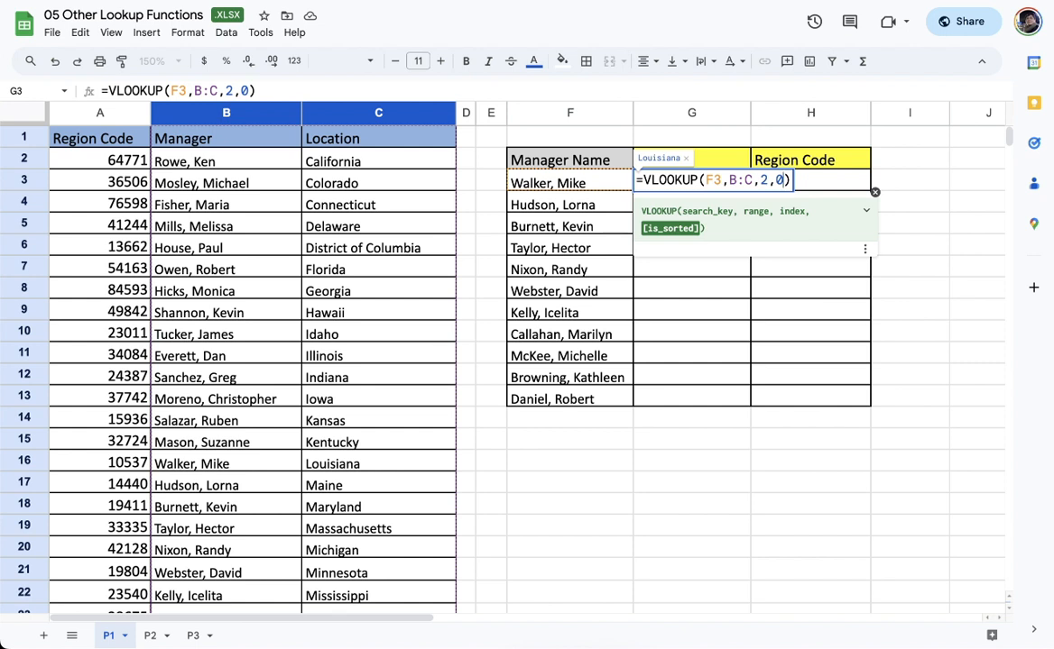
{"action": "key", "text": "Return"}
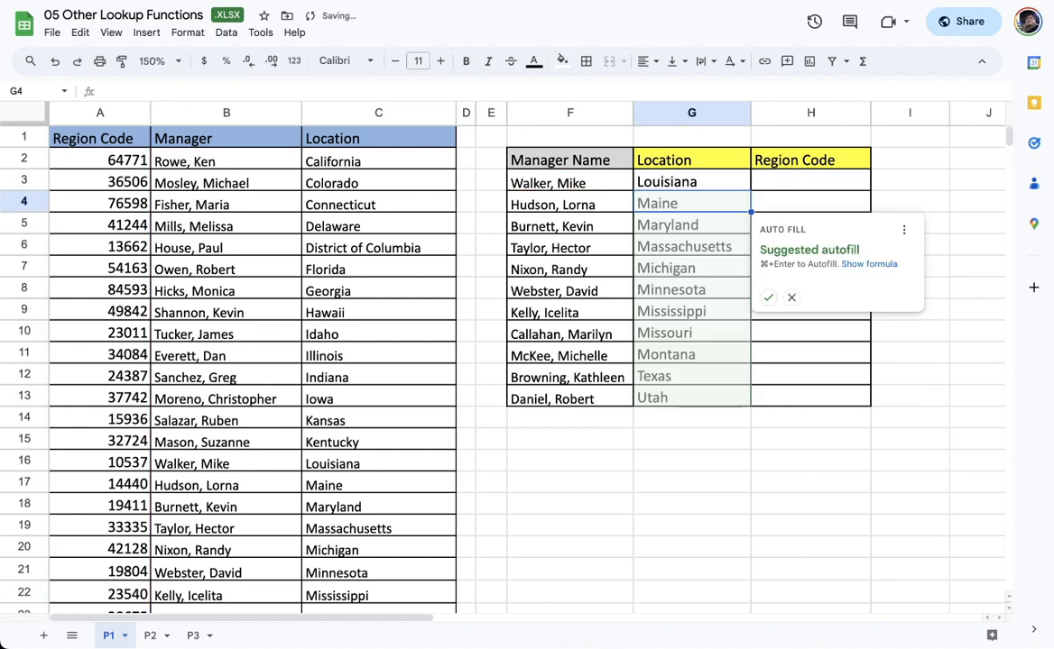
{"action": "left_click", "coordinate": [772, 298]}
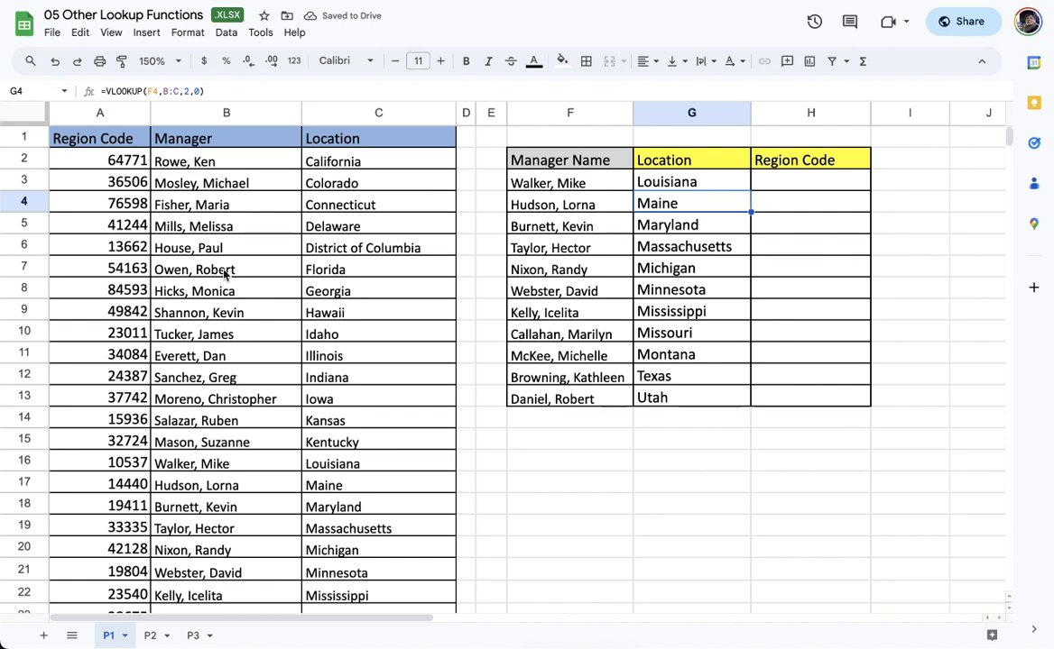
Step: Check the Location lookup in G3 against source row 16 and select H3, the first Region Code cell
{"action": "key", "text": "Left"}
{"action": "key", "text": "Up"}
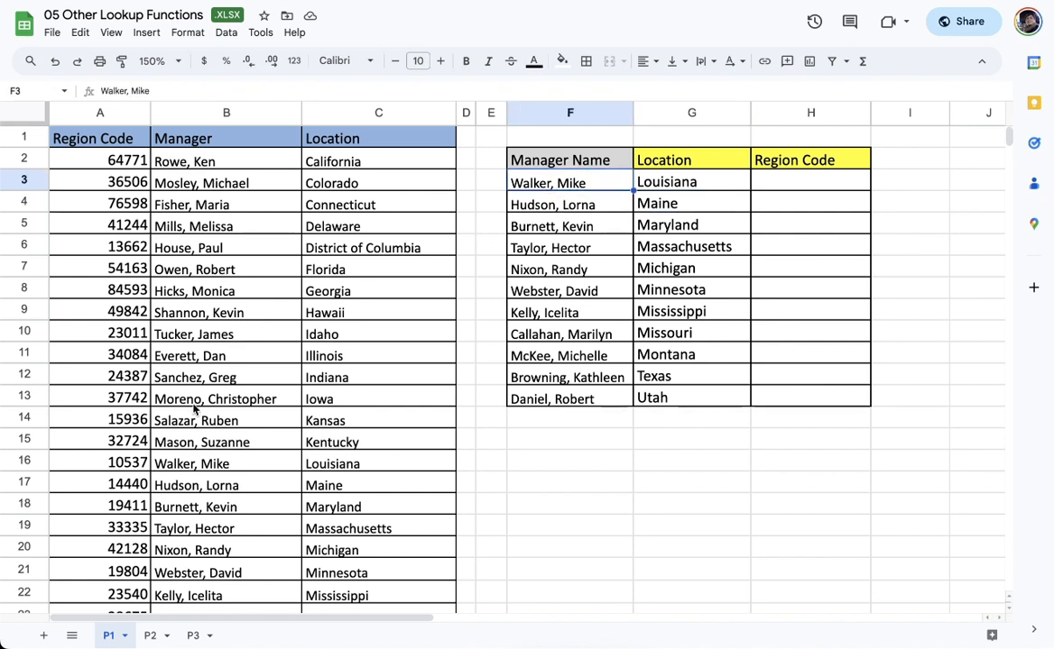
{"action": "left_click", "coordinate": [32, 461]}
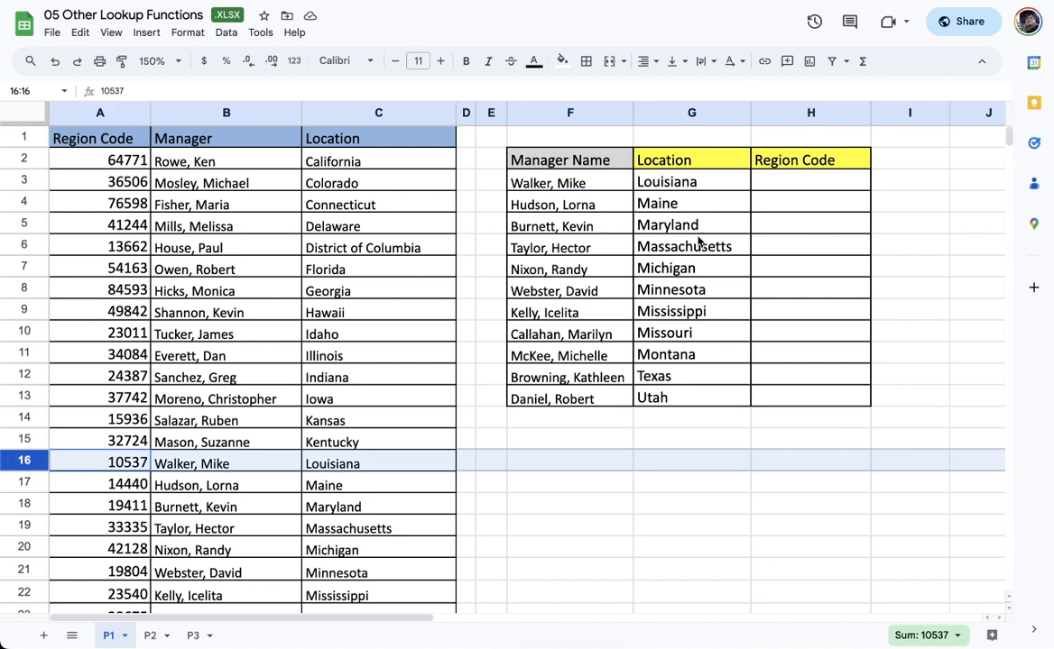
{"action": "left_click", "coordinate": [708, 183]}
{"action": "double_click", "coordinate": [708, 183]}
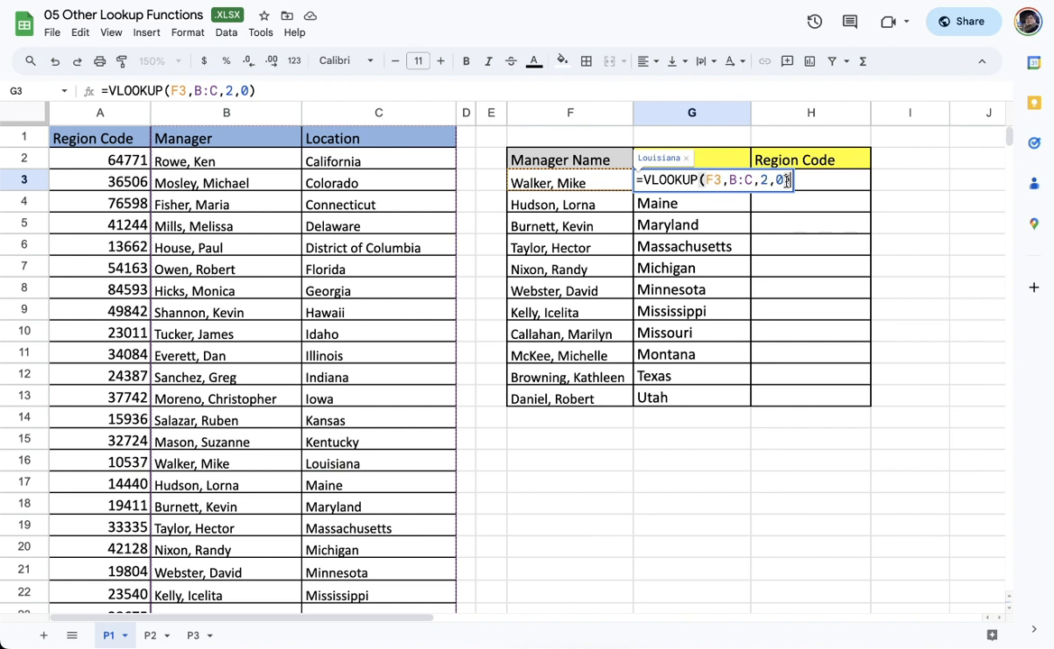
{"action": "left_click", "coordinate": [786, 181]}
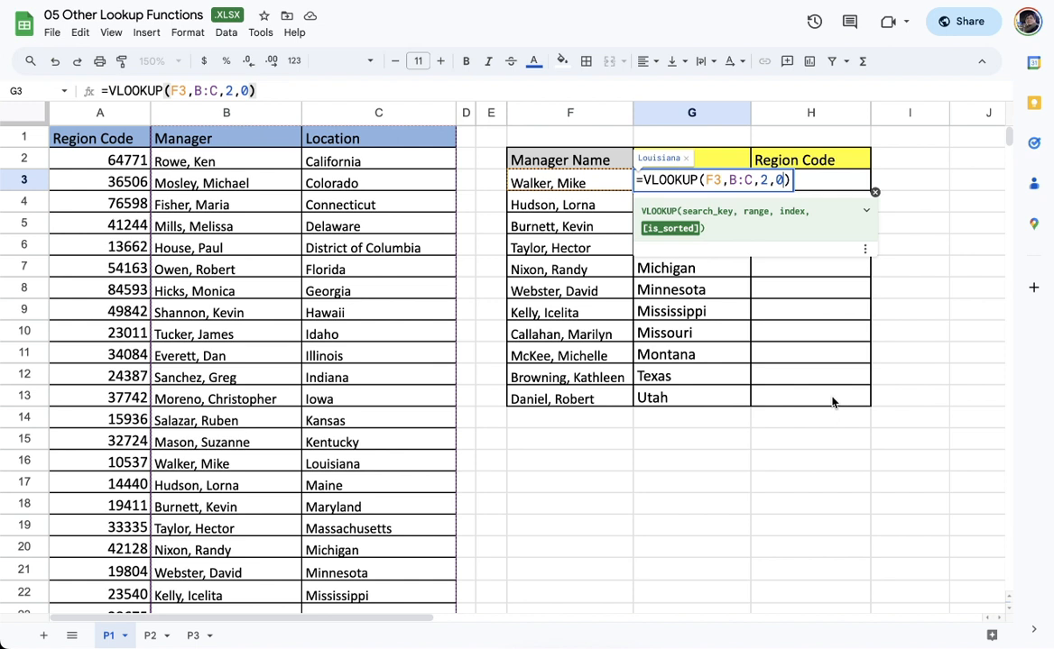
{"action": "key", "text": "Return"}
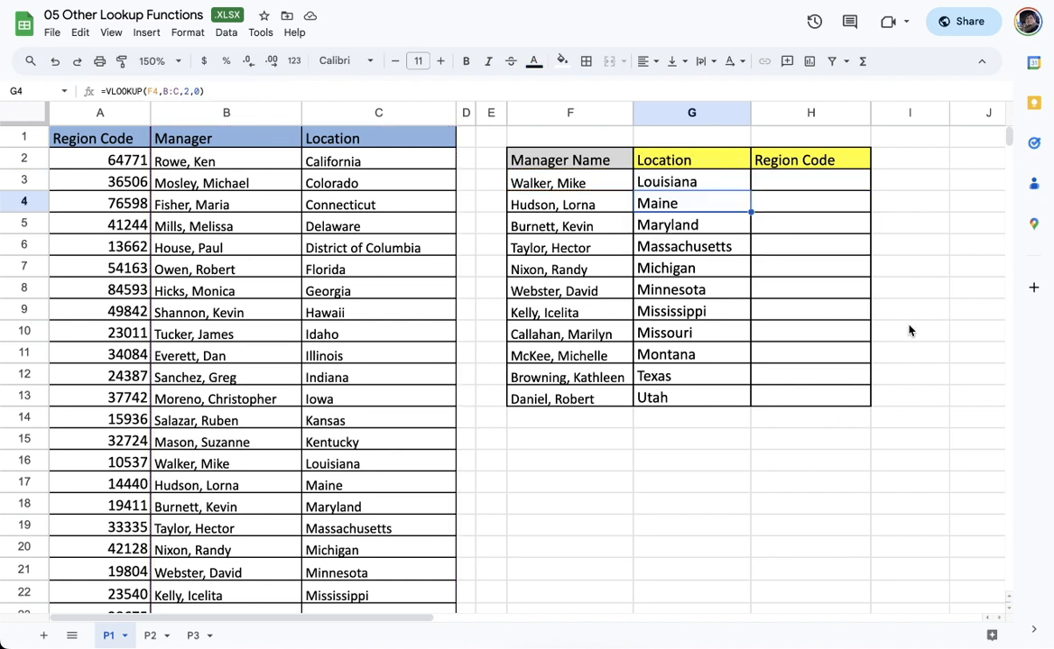
{"action": "left_click", "coordinate": [806, 183]}
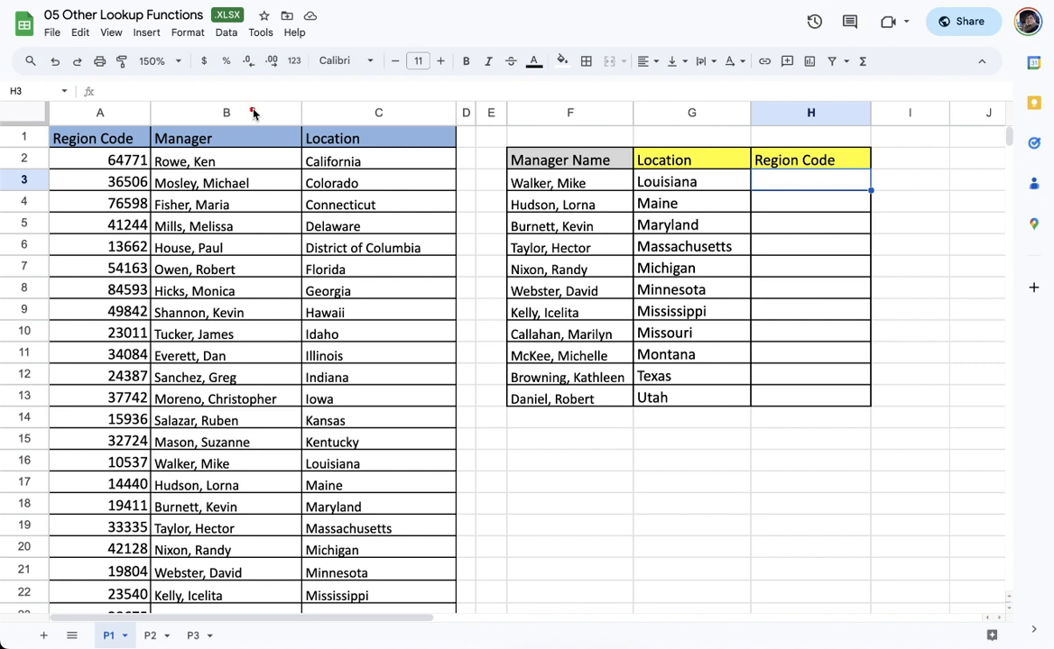
{"action": "mouse_move", "coordinate": [233, 115]}
{"action": "left_mouse_down"}
{"action": "mouse_move", "coordinate": [341, 119]}
{"action": "mouse_move", "coordinate": [301, 145]}
{"action": "left_mouse_up"}
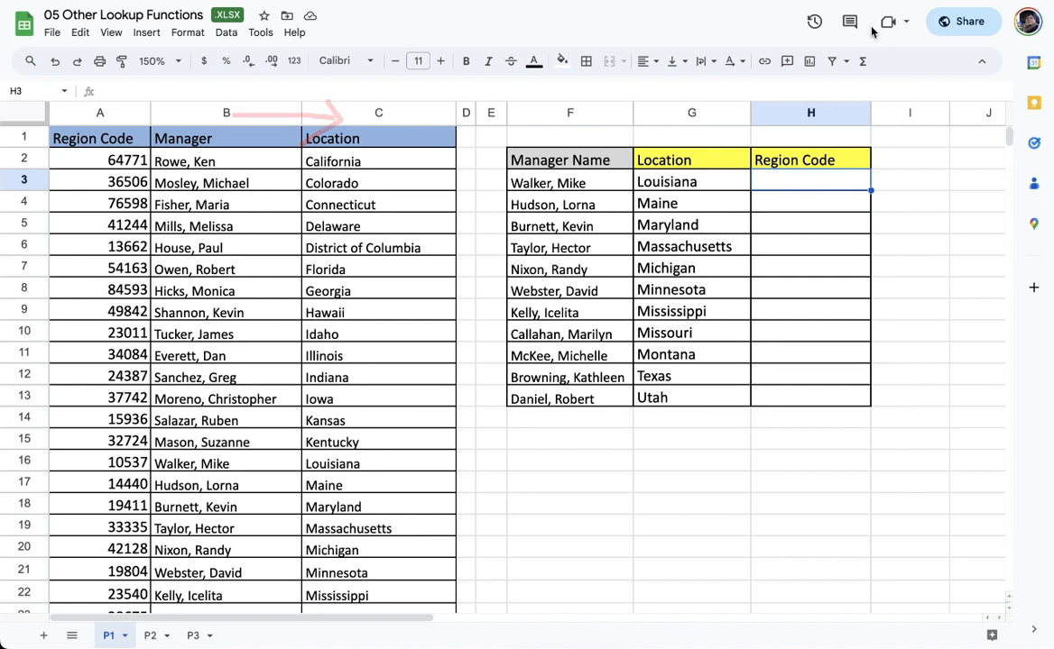
{"action": "left_click_drag", "start_coordinate": [860, 150], "coordinate": [865, 166]}
{"action": "left_click", "coordinate": [859, 196]}
{"action": "mouse_move", "coordinate": [239, 105]}
{"action": "left_mouse_down"}
{"action": "mouse_move", "coordinate": [135, 102]}
{"action": "mouse_move", "coordinate": [131, 83]}
{"action": "mouse_move", "coordinate": [107, 99]}
{"action": "mouse_move", "coordinate": [126, 131]}
{"action": "left_mouse_up"}
{"action": "left_click_drag", "start_coordinate": [713, 185], "coordinate": [715, 186]}
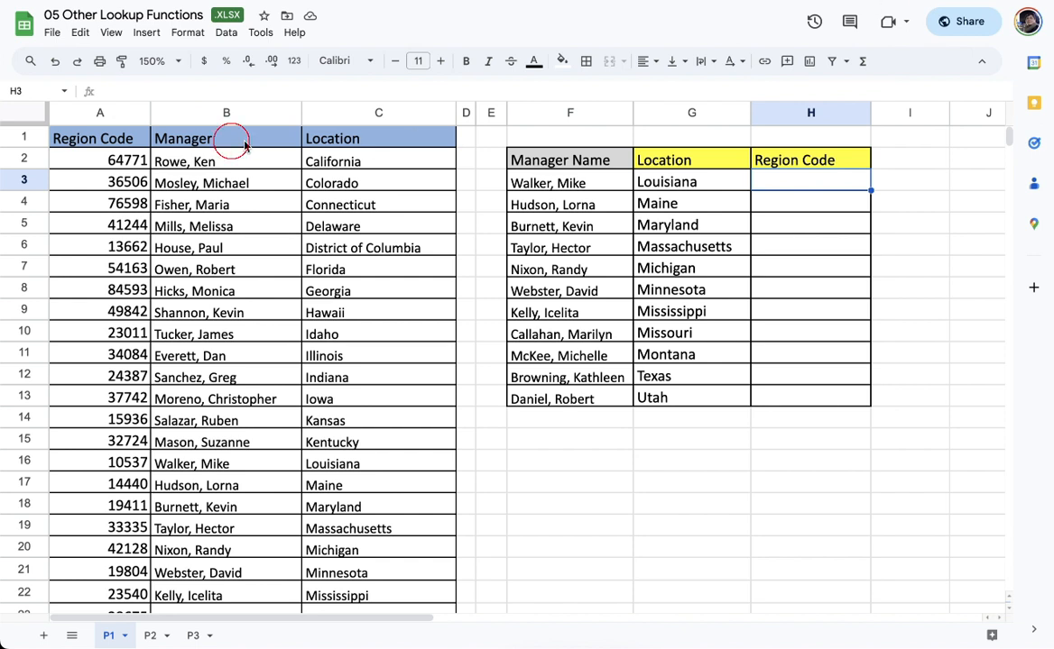
{"action": "mouse_move", "coordinate": [248, 141]}
{"action": "left_mouse_down"}
{"action": "mouse_move", "coordinate": [329, 142]}
{"action": "mouse_move", "coordinate": [312, 168]}
{"action": "left_mouse_up"}
{"action": "left_click_drag", "start_coordinate": [885, 164], "coordinate": [885, 168]}
Step: Enter the formula =INDEX(A:A,16) in H3 to return the region code from row 16 of column A
{"action": "type", "text": "=INDEx"}
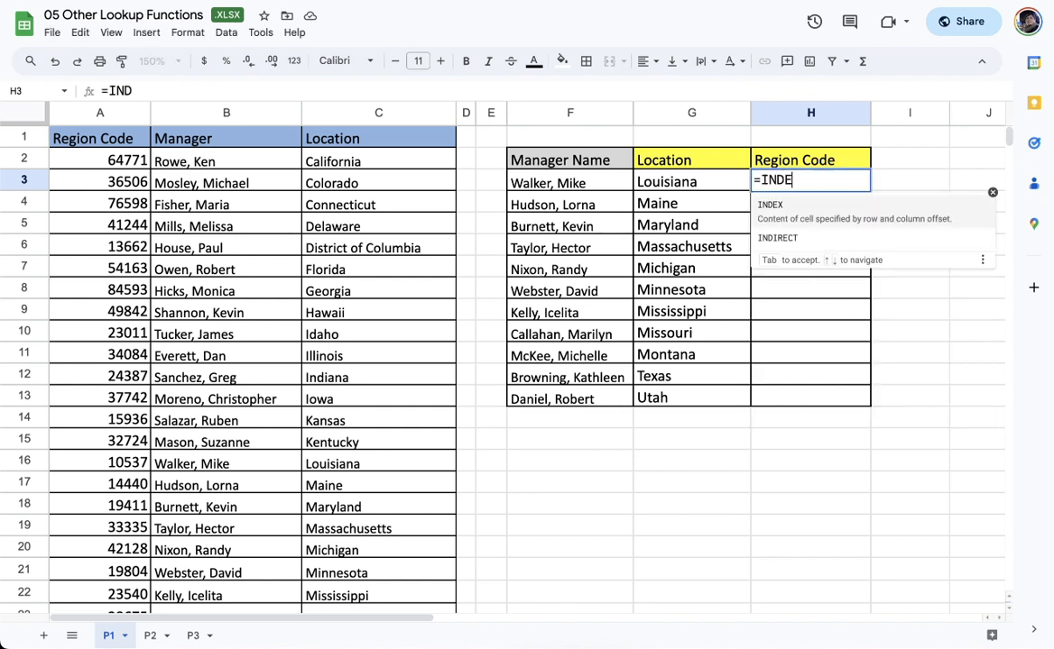
{"action": "key", "text": "BackSpace"}
{"action": "type", "text": "X("}
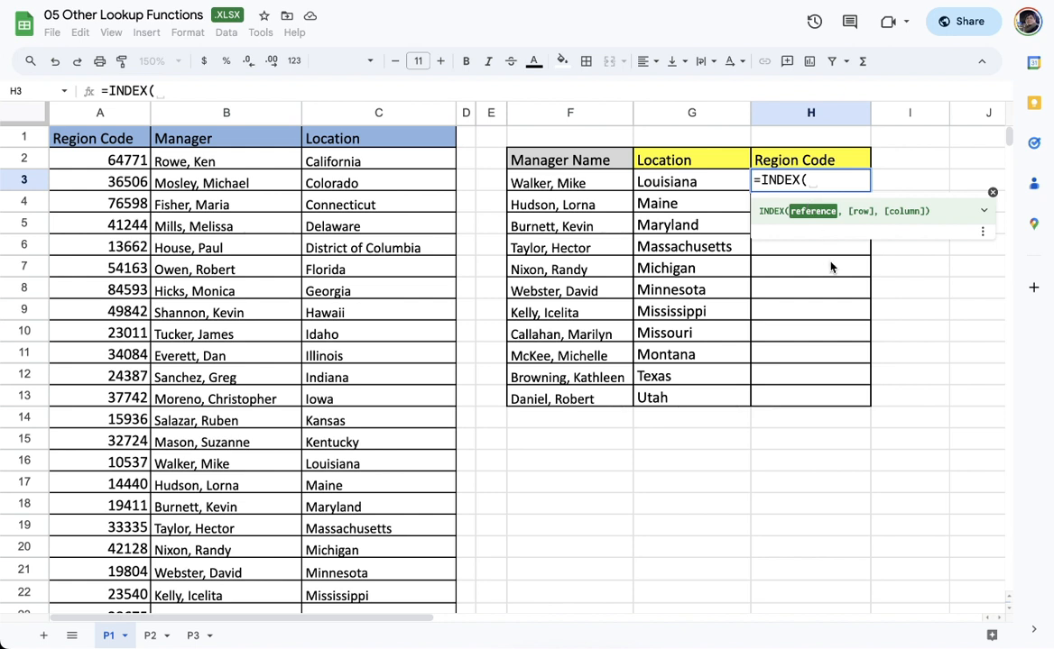
{"action": "left_click", "coordinate": [119, 114]}
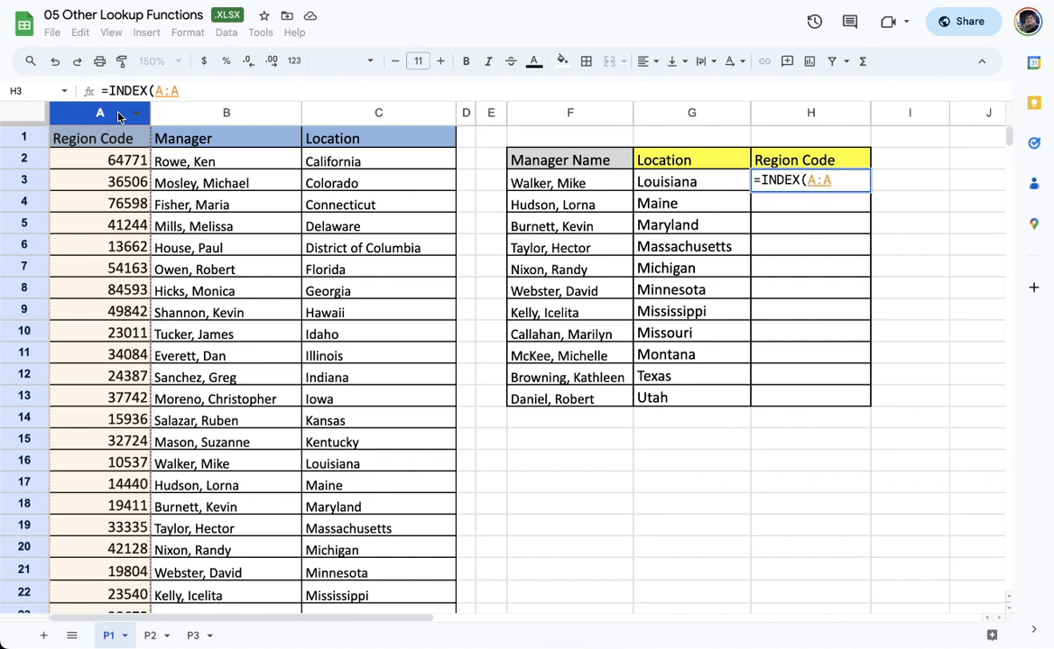
{"action": "type", "text": ","}
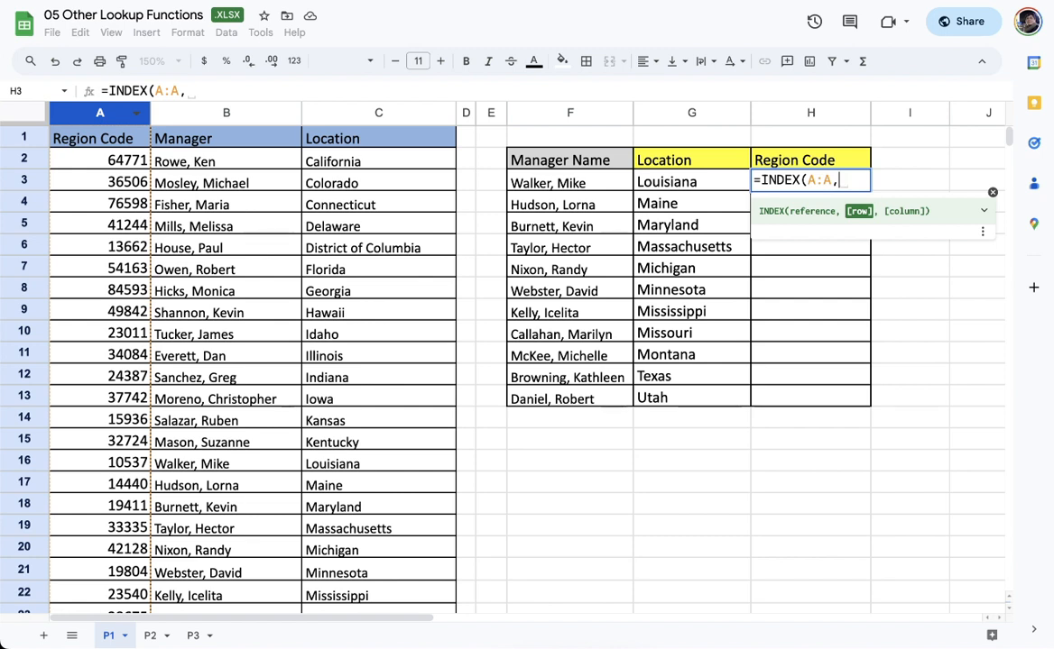
{"action": "type", "text": "16)"}
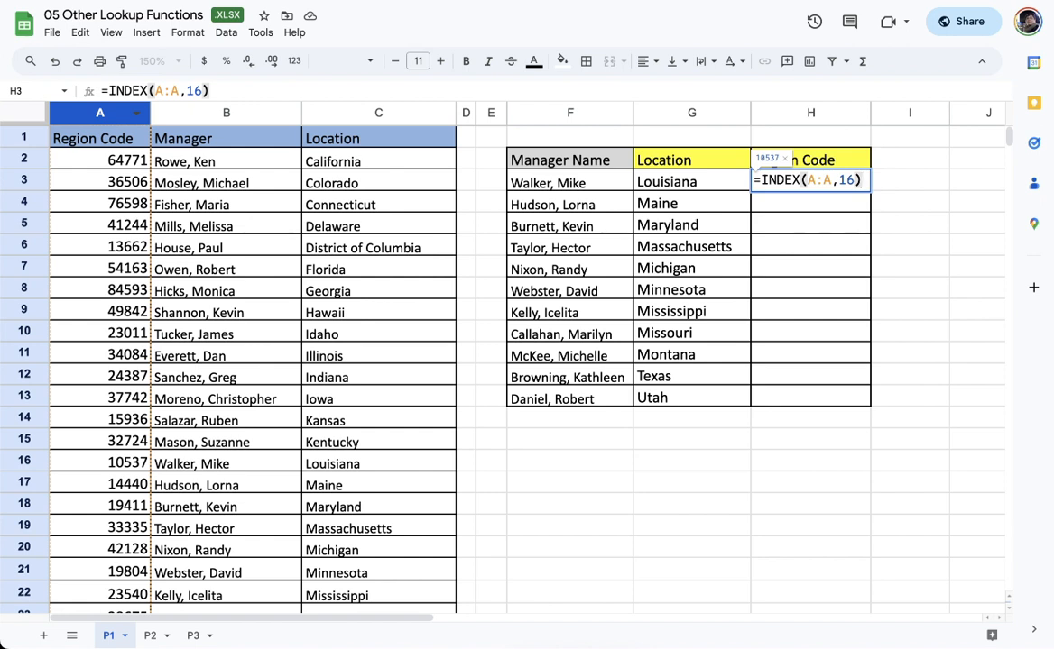
{"action": "key", "text": "Return"}
Step: Compare source cells A16:B16 with the INDEX formula in H3
{"action": "left_click_drag", "start_coordinate": [117, 462], "coordinate": [226, 463]}
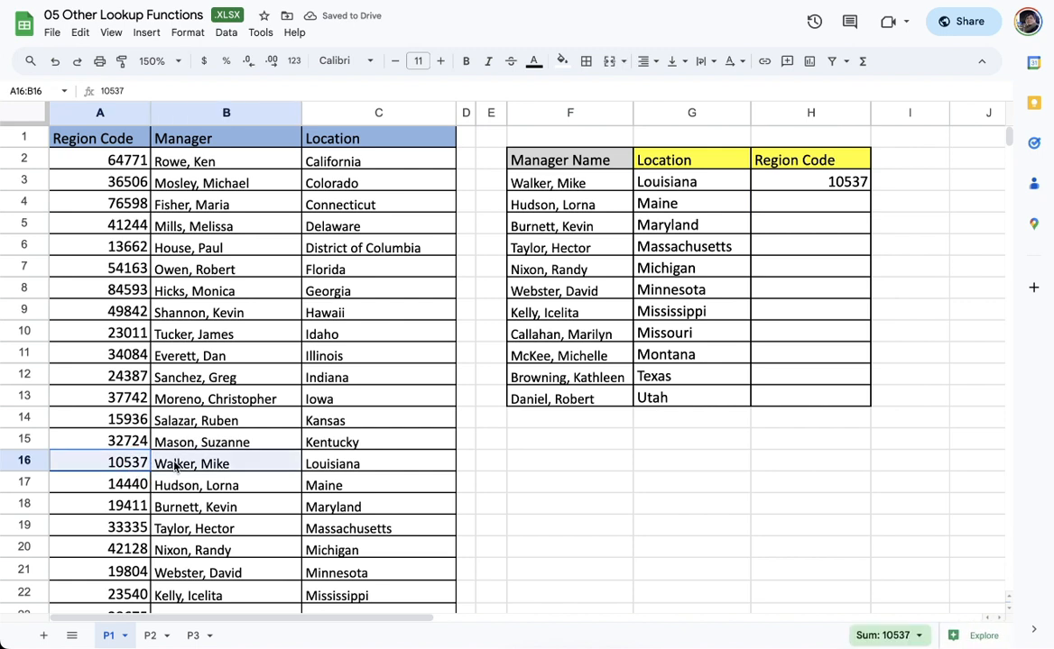
{"action": "left_click", "coordinate": [798, 182]}
{"action": "double_click", "coordinate": [807, 184]}
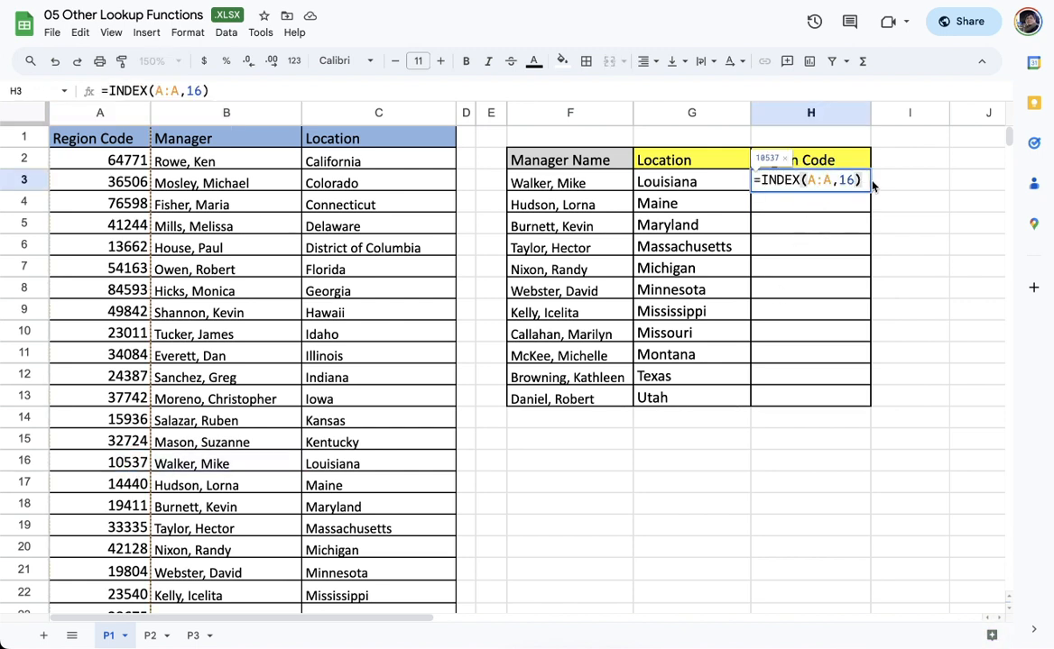
{"action": "key", "text": "Return"}
Step: Fill the INDEX formula from H3 down to H13 and inspect the row argument in H4
{"action": "key", "text": "Up"}
{"action": "left_click_drag", "start_coordinate": [871, 189], "coordinate": [864, 408]}
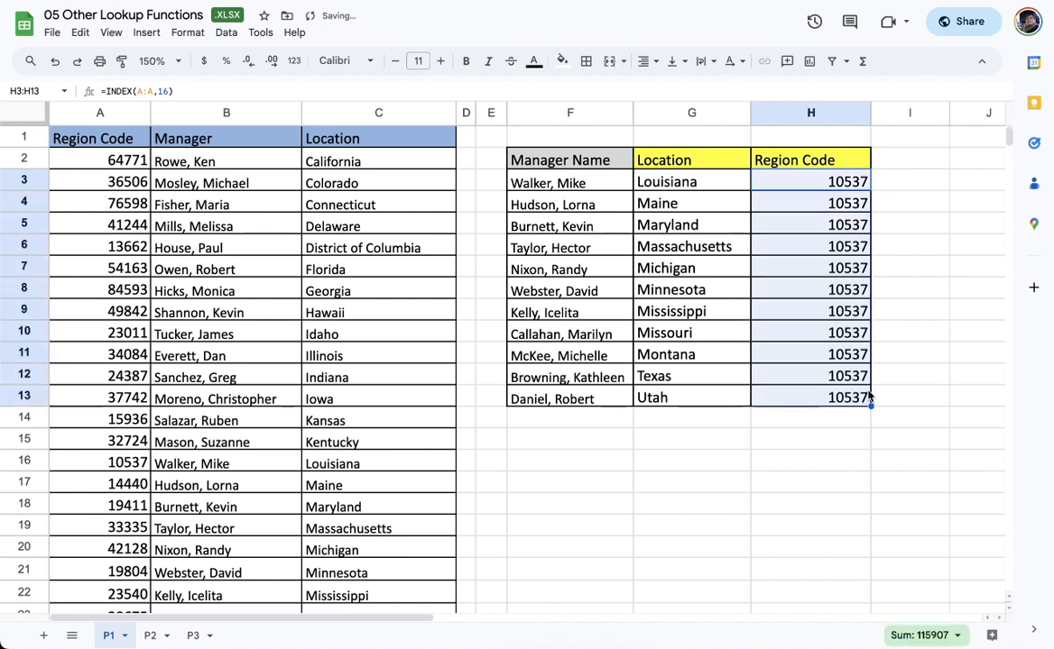
{"action": "double_click", "coordinate": [807, 205]}
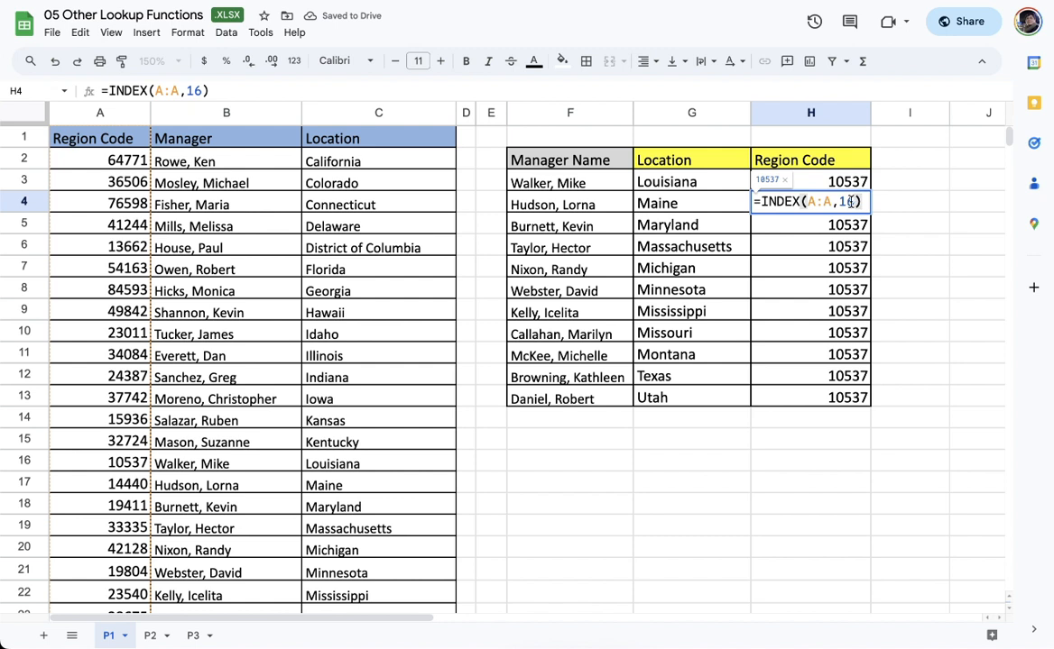
{"action": "double_click", "coordinate": [847, 202]}
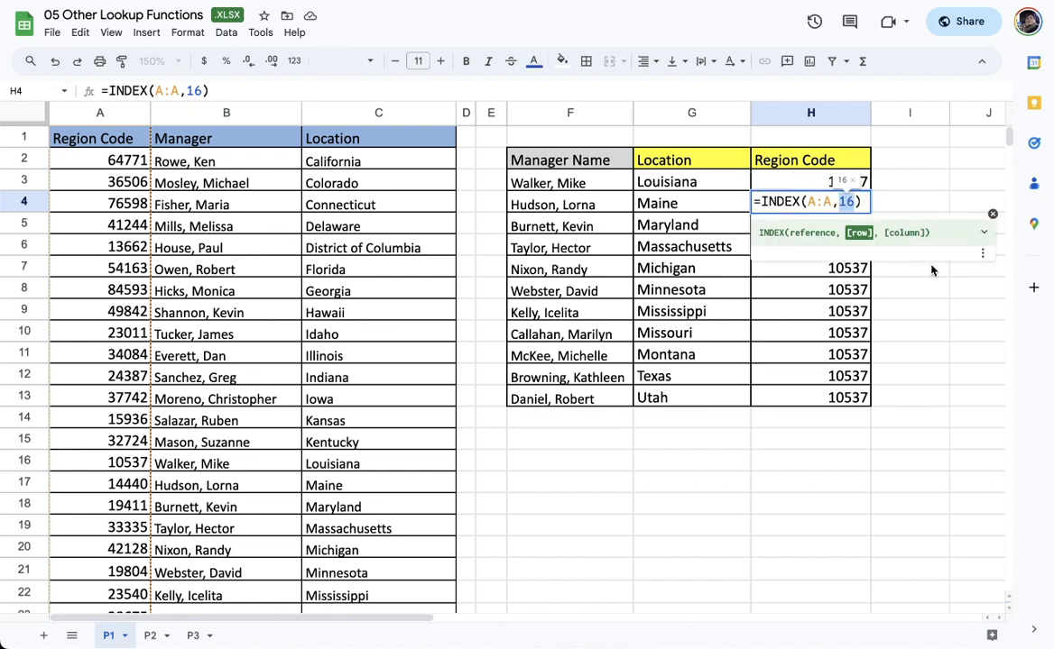
{"action": "key", "text": "Return"}
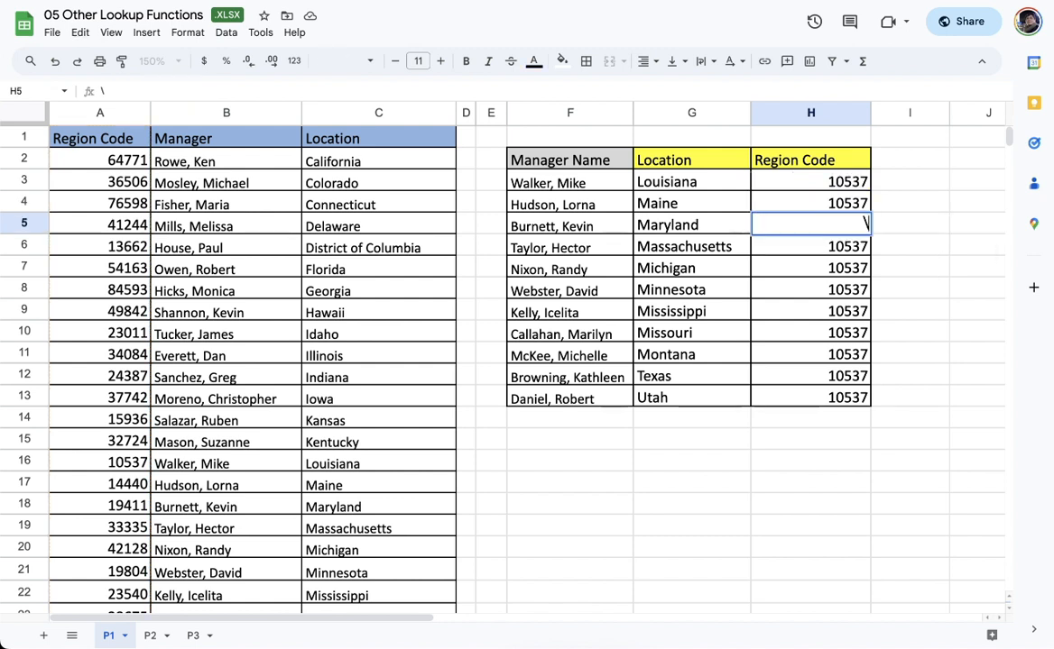
Step: Replace the row number in H3's INDEX formula with a MATCH function using F3 as the search key and B:B as the range
{"action": "double_click", "coordinate": [845, 179]}
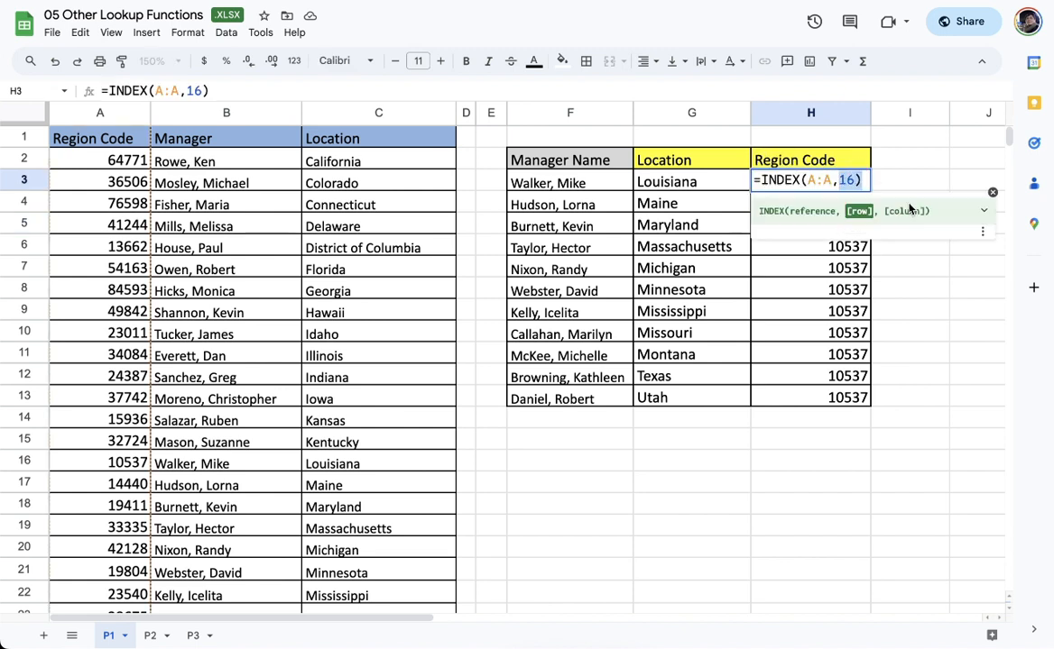
{"action": "key", "text": "BackSpace"}
{"action": "key", "text": "BackSpace"}
{"action": "key", "text": "BackSpace"}
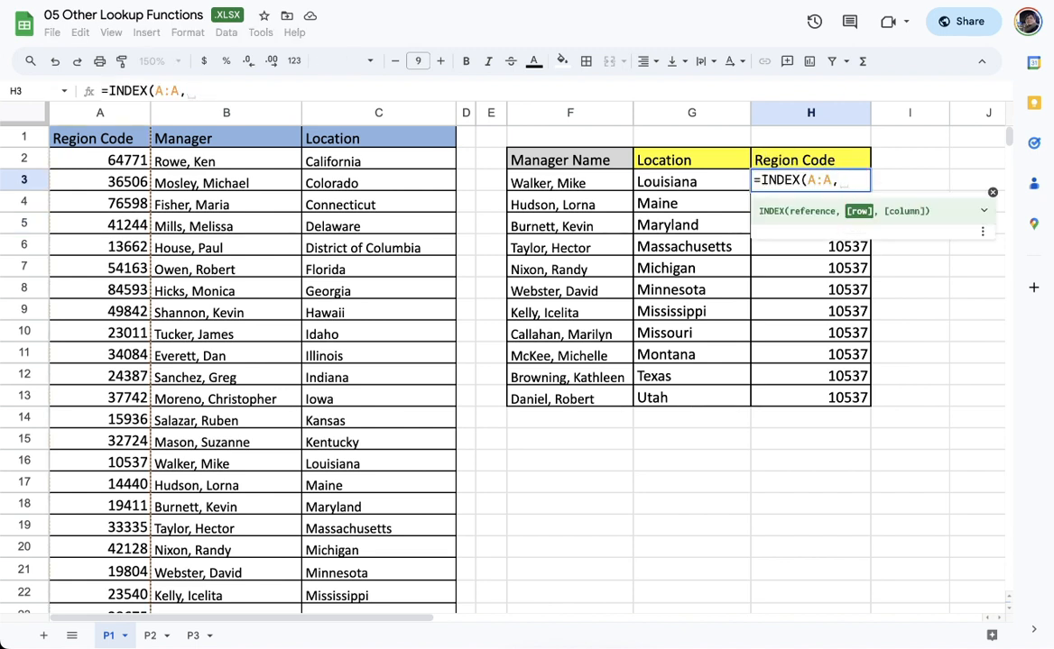
{"action": "type", "text": "MATCH("}
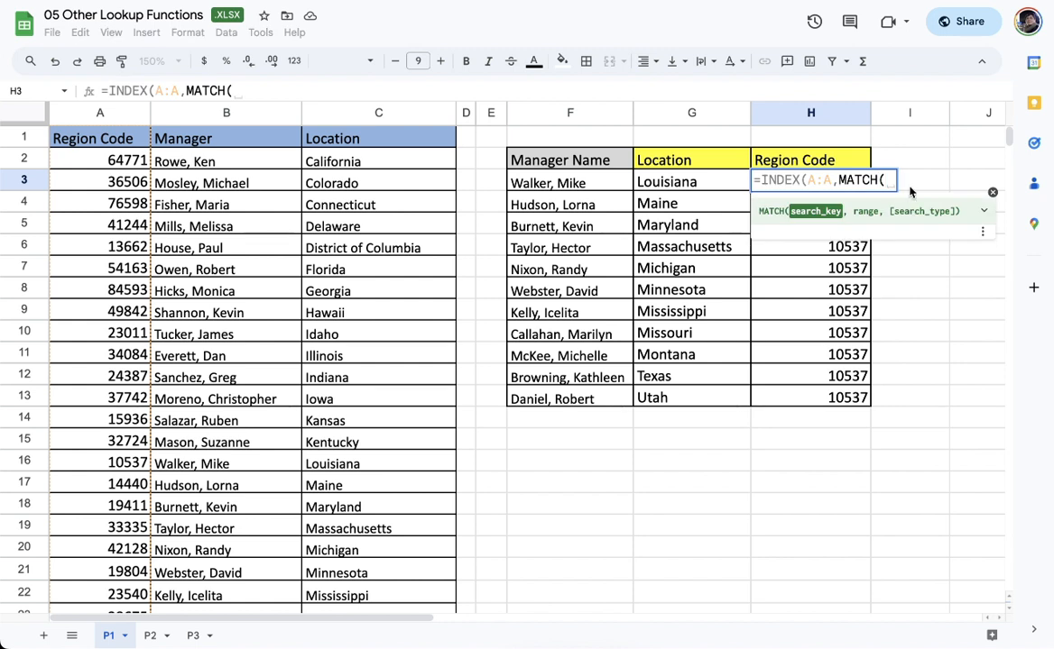
{"action": "left_click", "coordinate": [595, 182]}
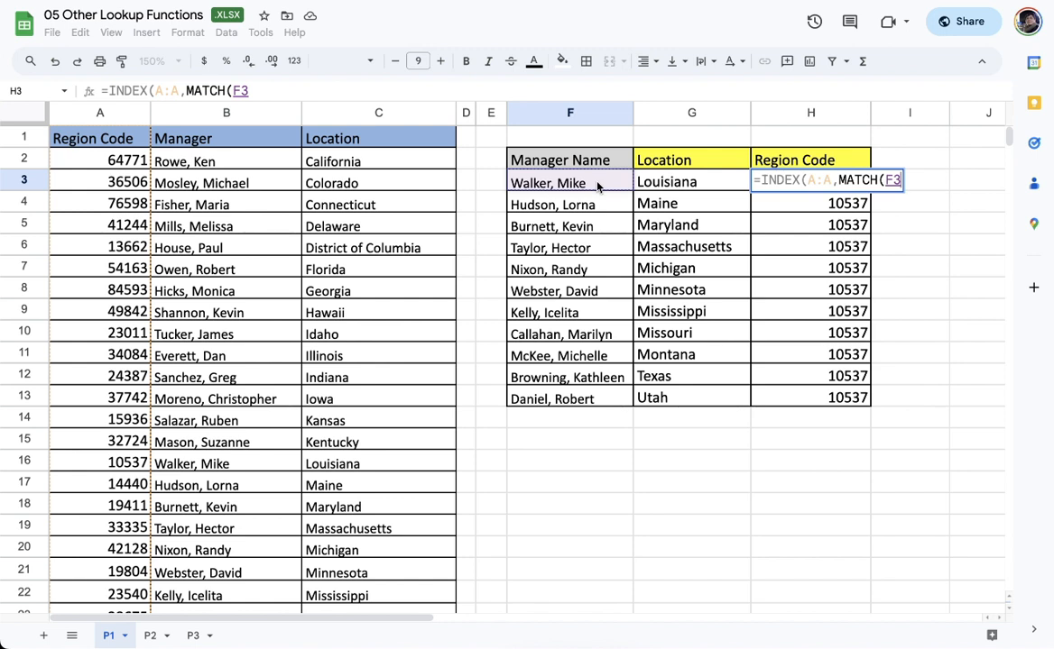
{"action": "type", "text": ","}
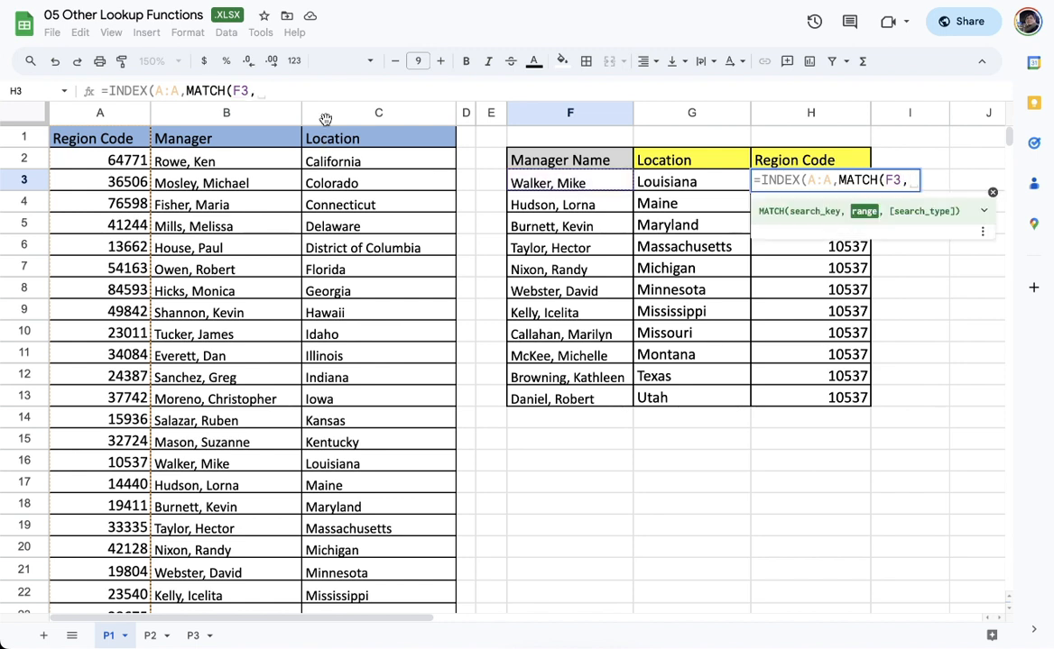
{"action": "left_click", "coordinate": [264, 112]}
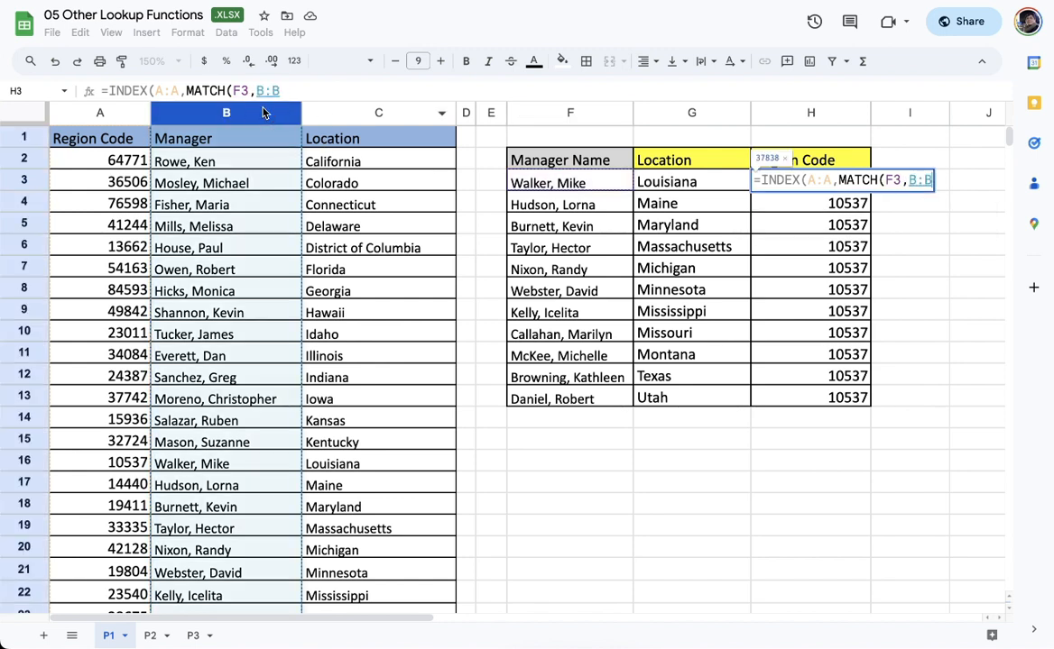
{"action": "type", "text": ","}
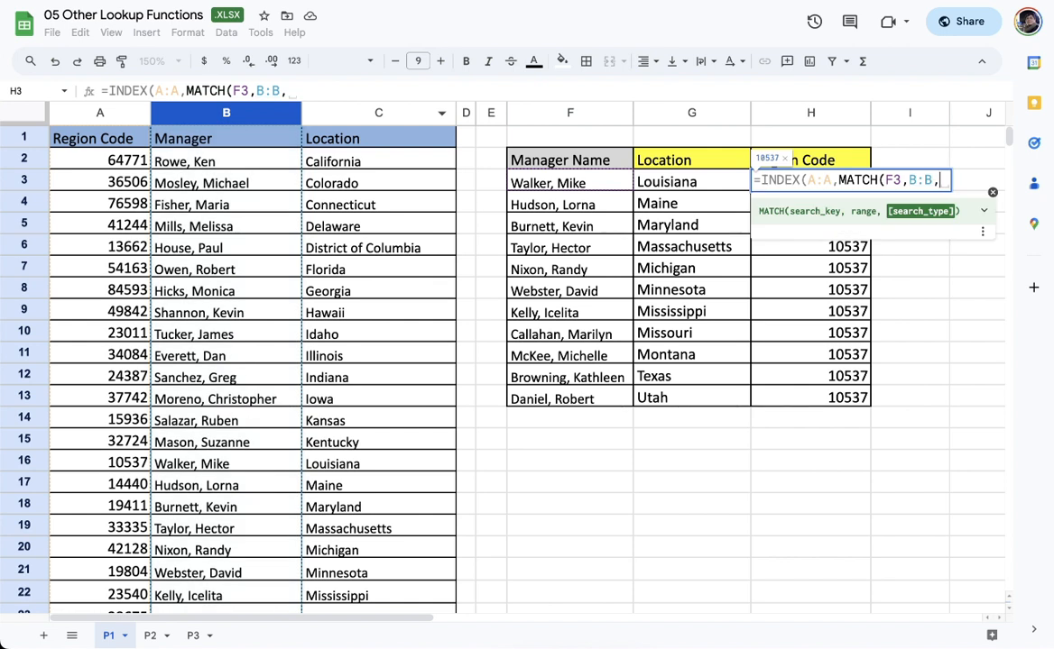
{"action": "type", "text": "FALSE"}
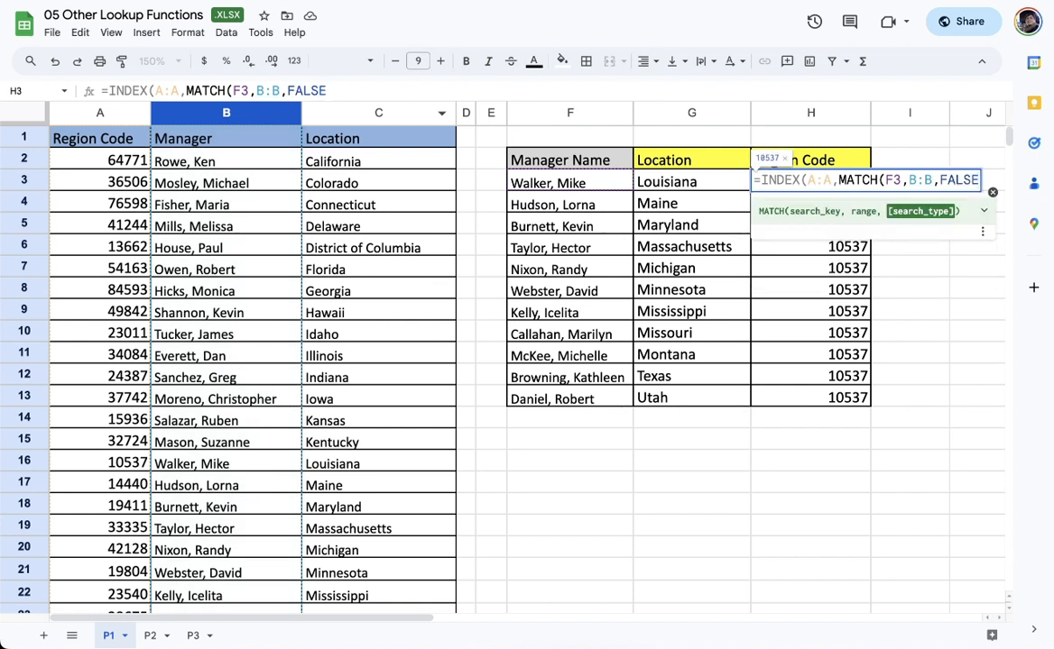
{"action": "key", "text": "BackSpace"}
{"action": "key", "text": "BackSpace"}
{"action": "key", "text": "BackSpace"}
{"action": "key", "text": "BackSpace"}
{"action": "key", "text": "BackSpace"}
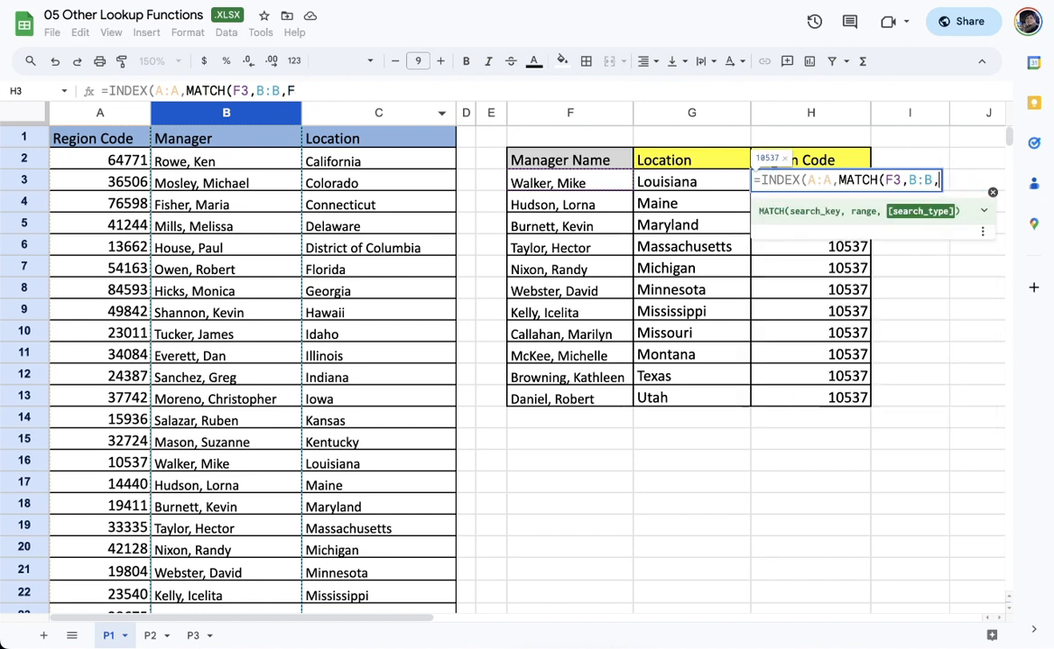
Step: Complete H3's formula as =INDEX(A:A,MATCH(F3,B:B,0)) and fill it down to H13
{"action": "type", "text": "0"}
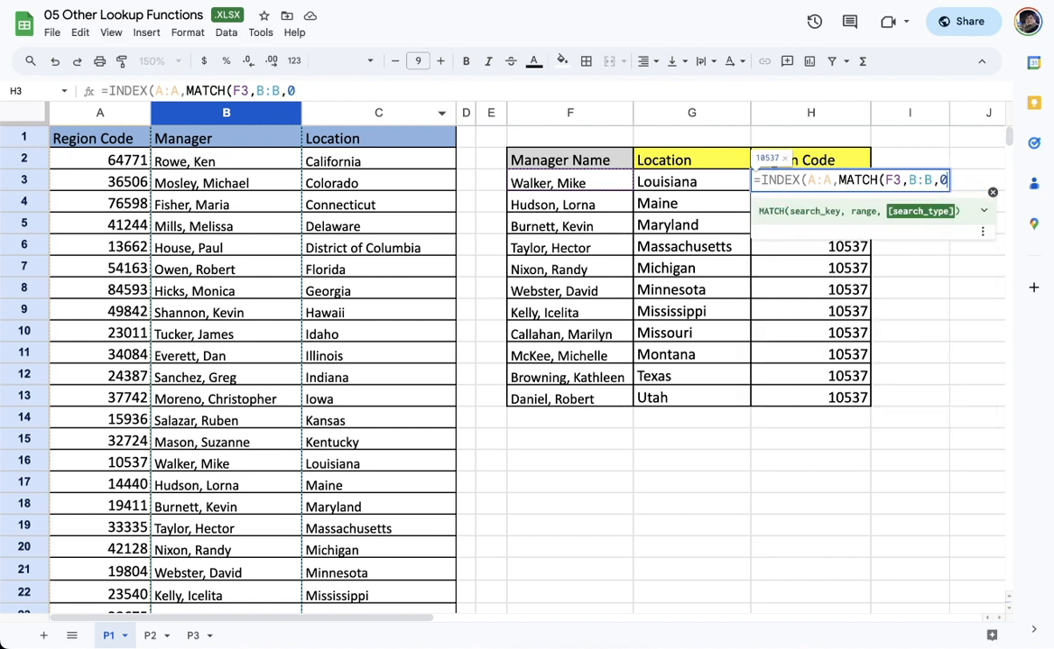
{"action": "type", "text": ")"}
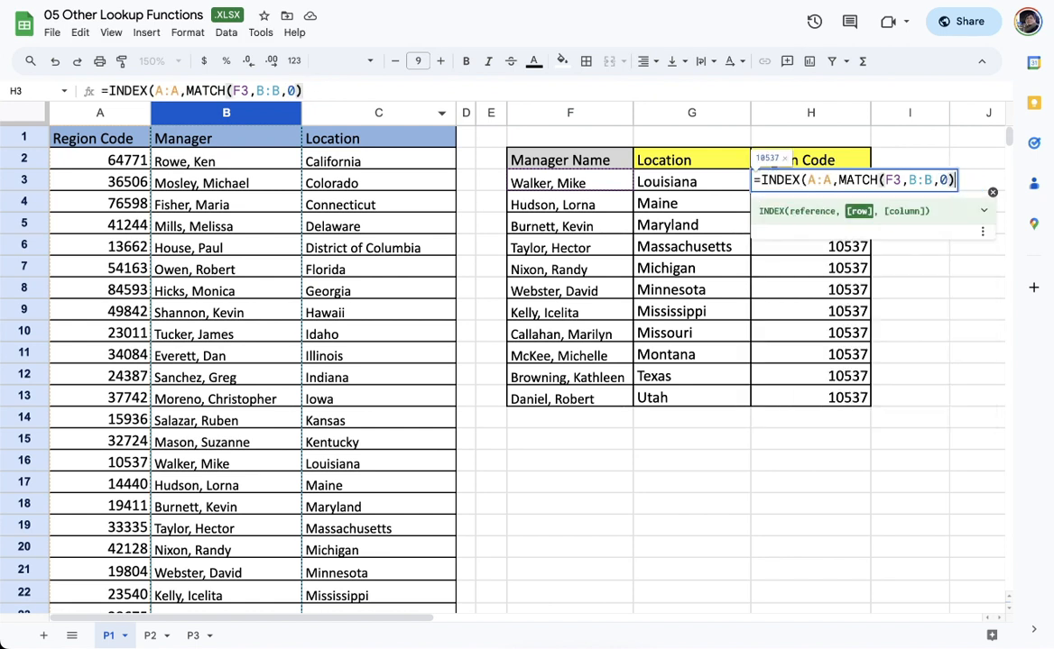
{"action": "type", "text": ")"}
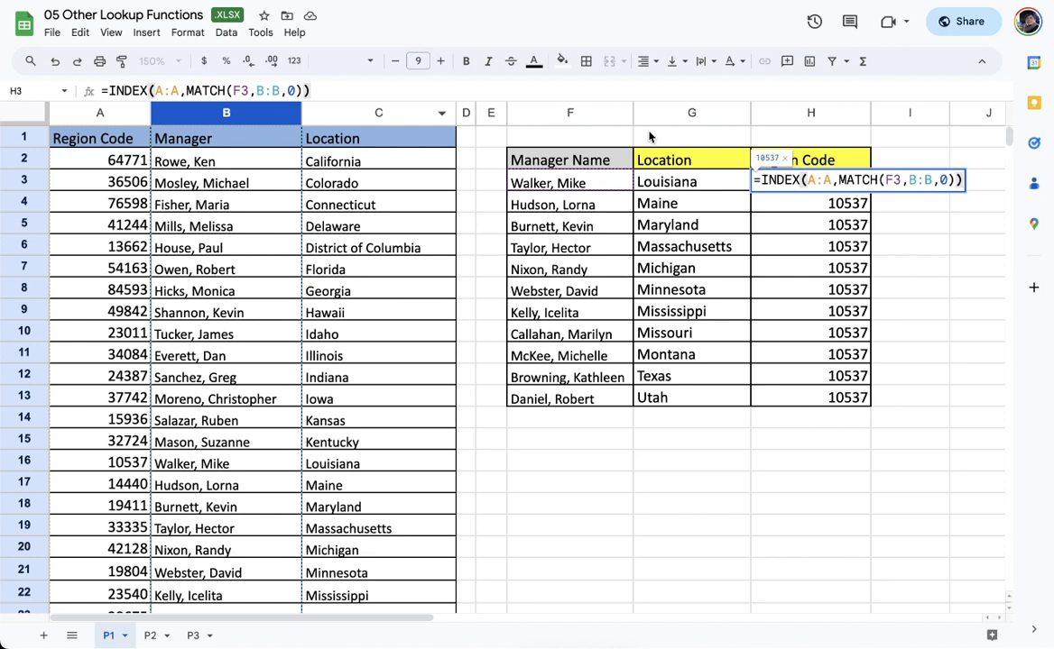
{"action": "left_click_drag", "start_coordinate": [839, 182], "coordinate": [947, 187]}
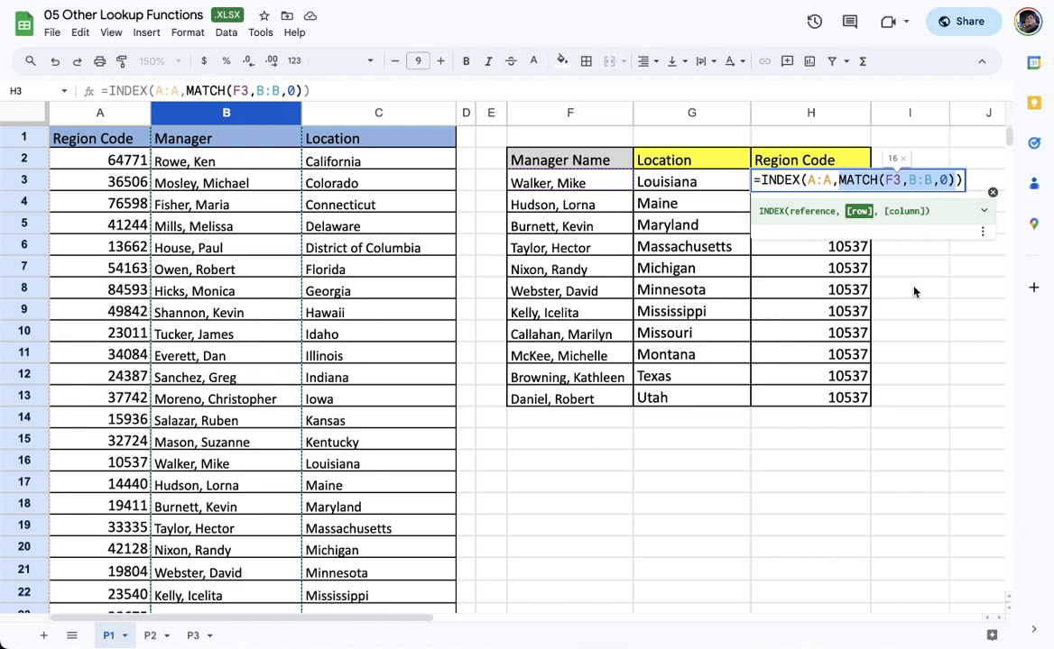
{"action": "key", "text": "Return"}
{"action": "left_click", "coordinate": [832, 183]}
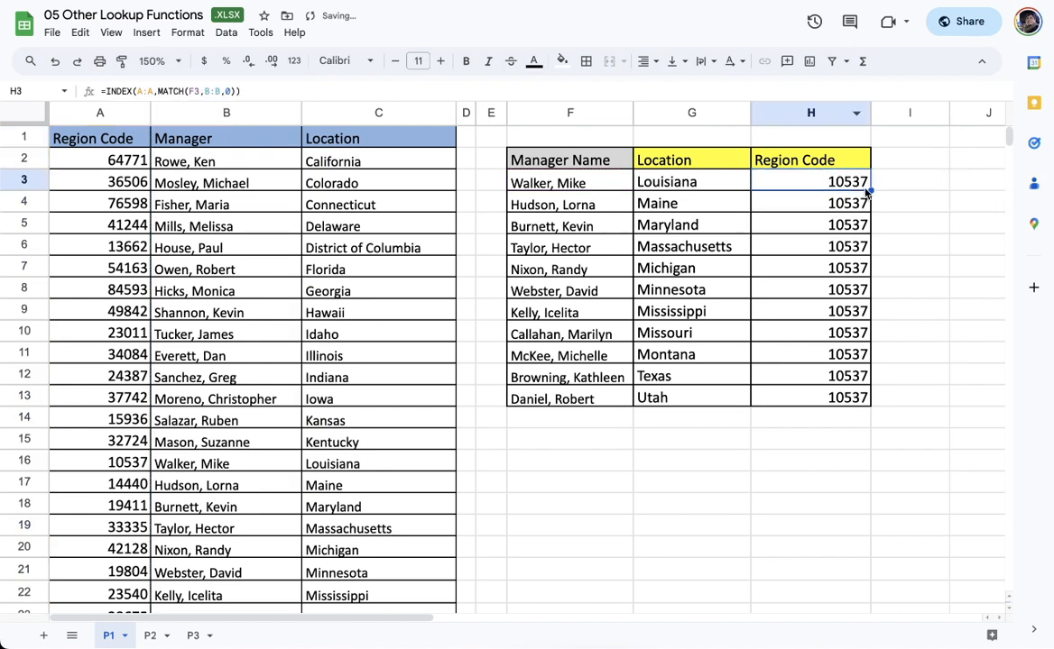
{"action": "left_click_drag", "start_coordinate": [871, 190], "coordinate": [832, 400]}
Step: Compare the VLOOKUP formula in G3 with the INDEX and MATCH formula in H3
{"action": "left_click", "coordinate": [698, 181]}
{"action": "type", "text": "=VLOOKUP(F3,B:C,2,0)"}
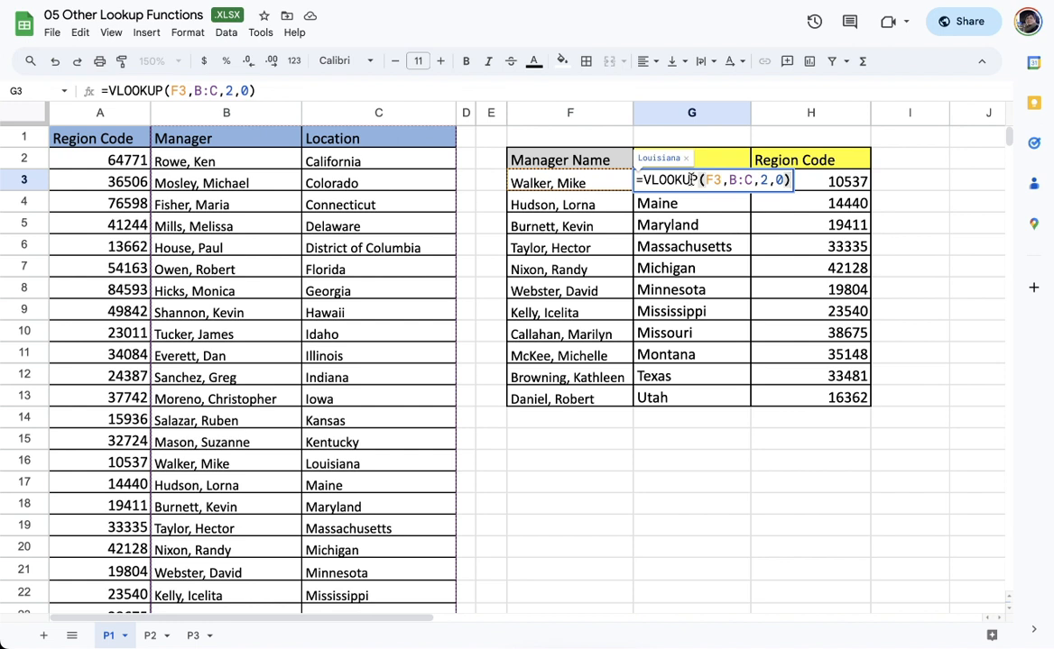
{"action": "key", "text": "Return"}
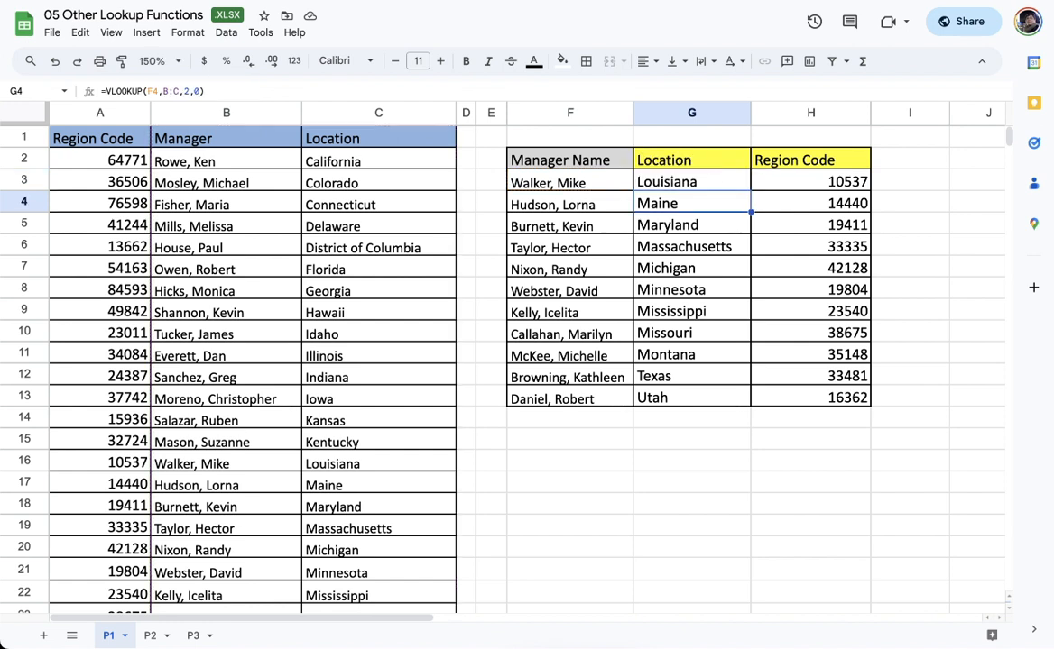
{"action": "left_click", "coordinate": [734, 183]}
{"action": "left_click", "coordinate": [830, 183]}
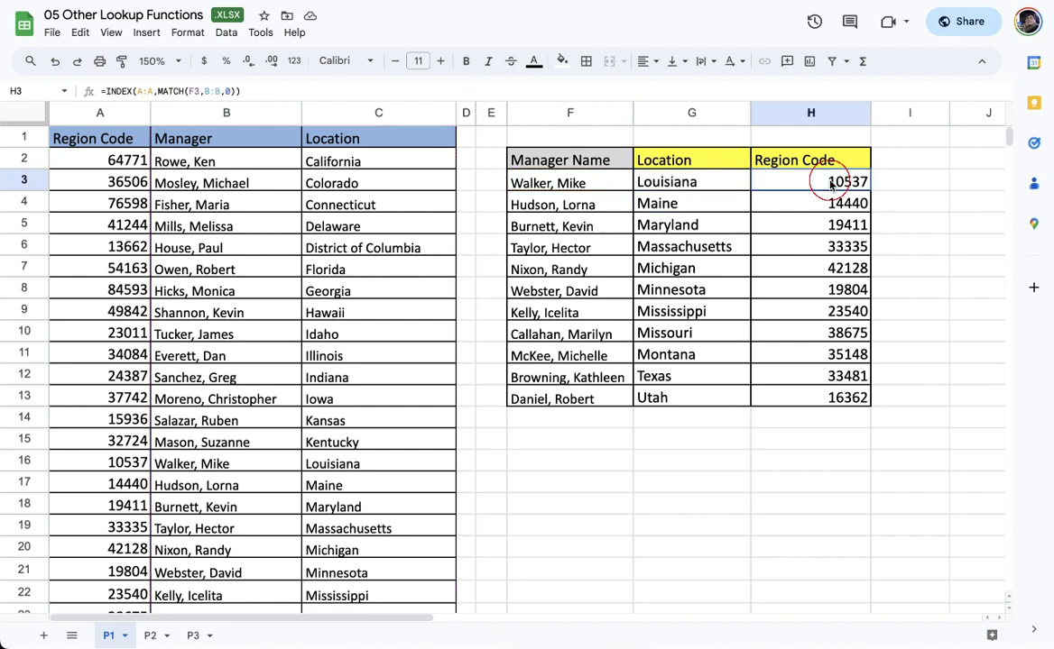
{"action": "double_click", "coordinate": [830, 182]}
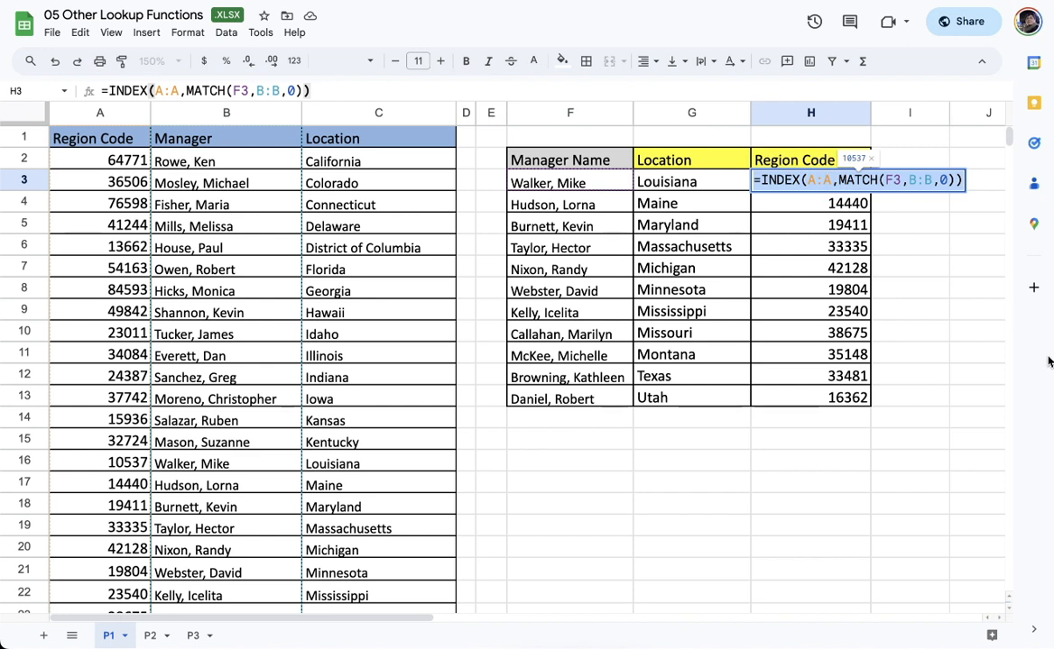
{"action": "key", "text": "Return"}
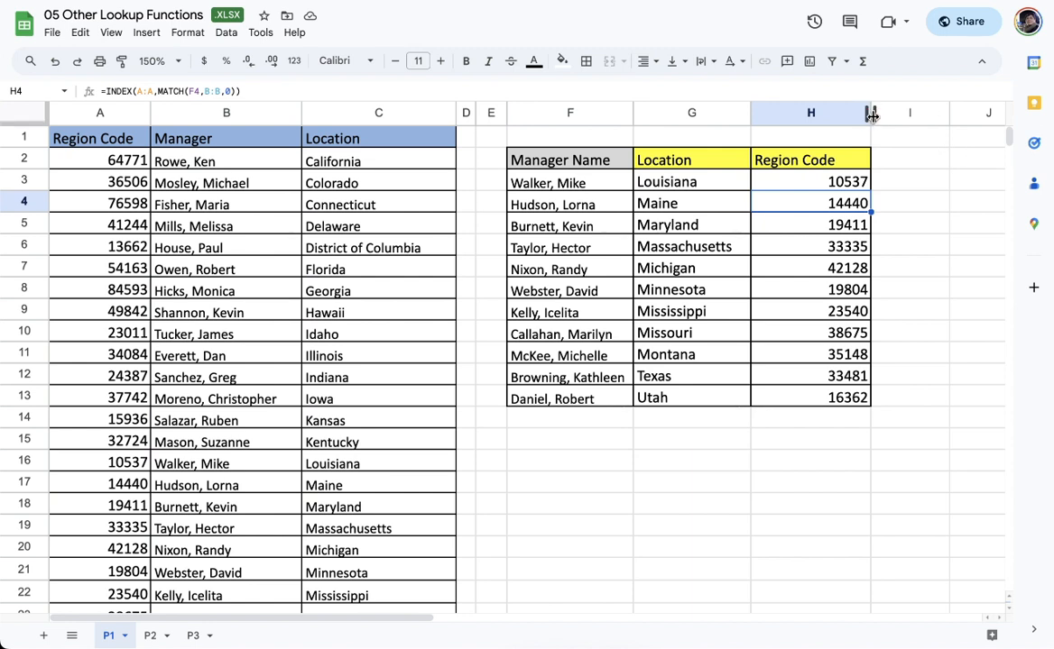
Step: Narrow the lookup table's Region Code column to fit its header and insert one blank column before it
{"action": "left_click_drag", "start_coordinate": [870, 112], "coordinate": [839, 145]}
{"action": "left_click", "coordinate": [861, 181]}
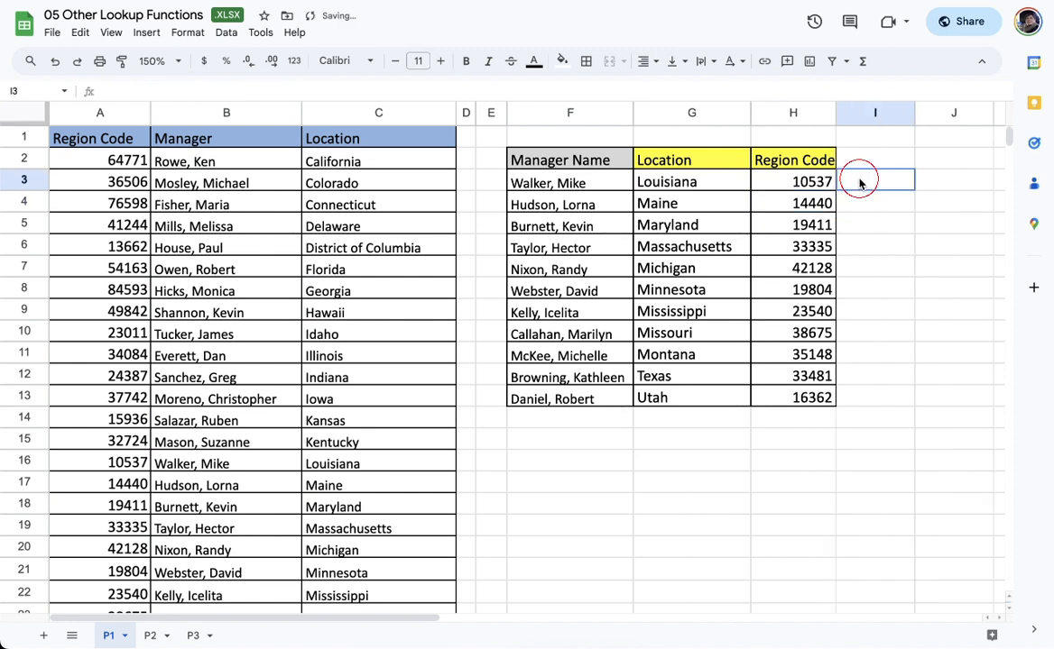
{"action": "left_click", "coordinate": [792, 112]}
{"action": "right_click", "coordinate": [792, 113]}
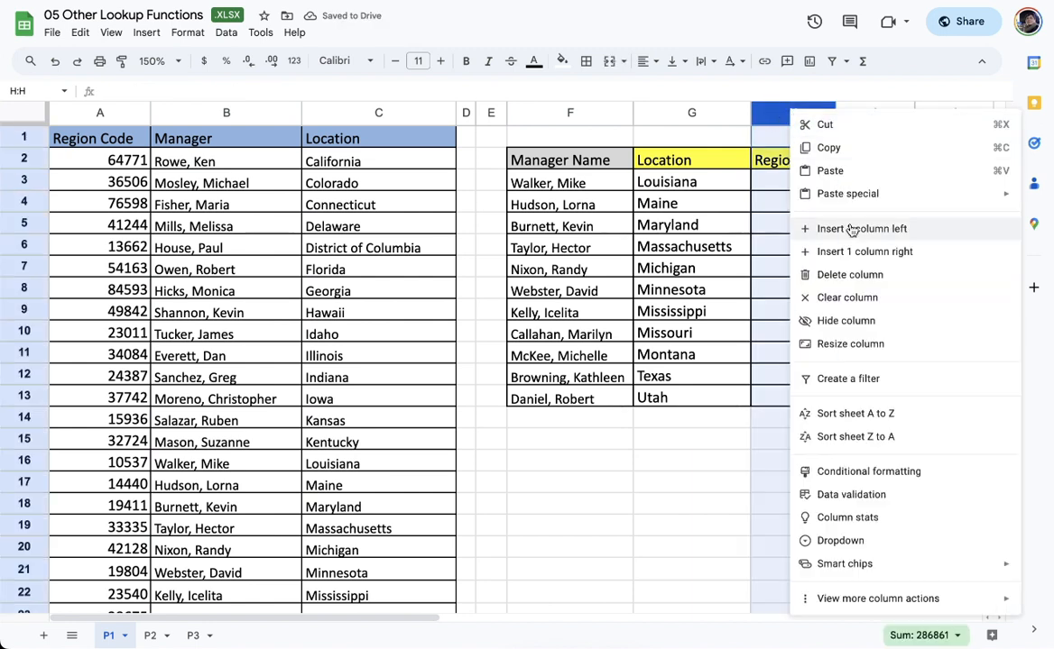
{"action": "left_click", "coordinate": [844, 209]}
{"action": "left_click", "coordinate": [780, 183]}
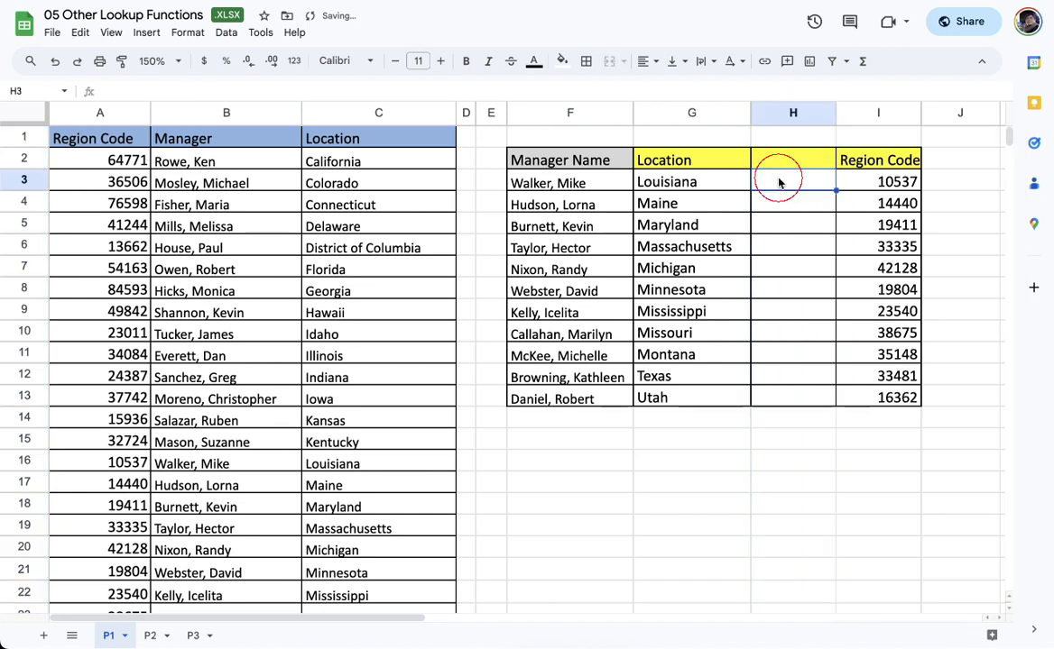
Step: Review the arguments of the VLOOKUP formula in G3 without changing it
{"action": "double_click", "coordinate": [695, 182]}
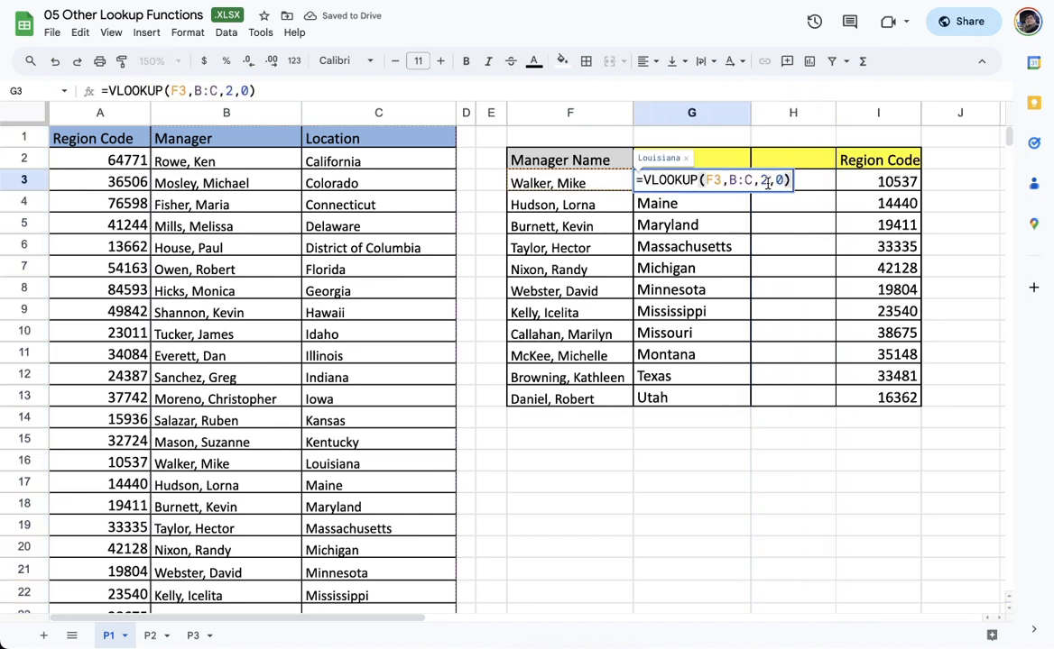
{"action": "type", "text": "\\"}
{"action": "key", "text": "BackSpace"}
{"action": "key", "text": "Return"}
Step: Enter =INDEX(C:C,MATCH(F3,B:B,0)) in H3 and accept the suggested autofill for the rows down to H13
{"action": "left_click", "coordinate": [798, 182]}
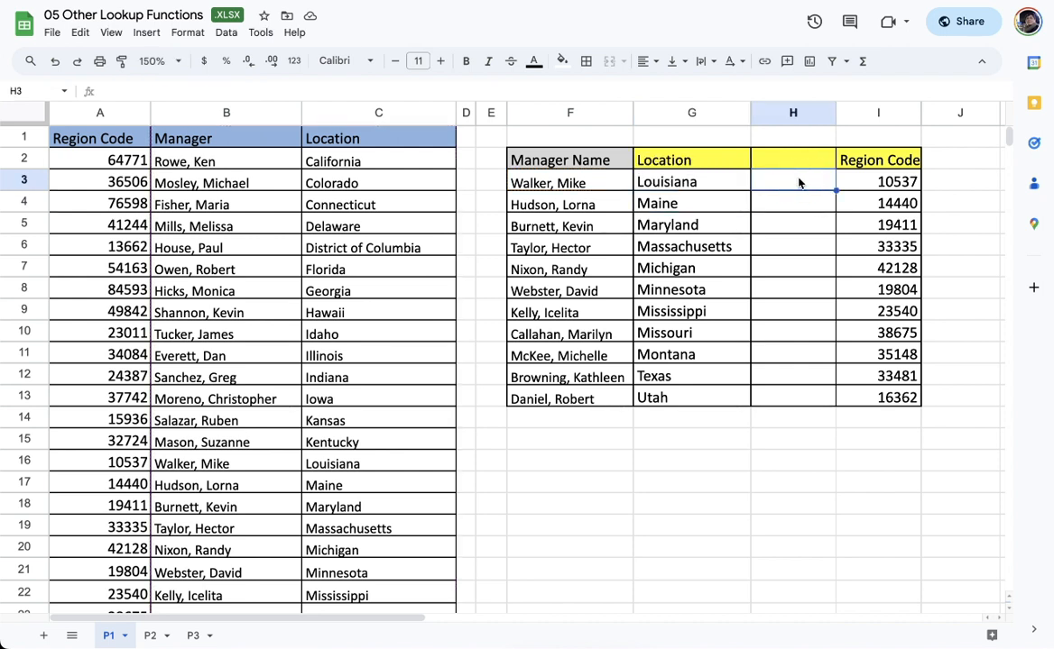
{"action": "type", "text": "=INDEX("}
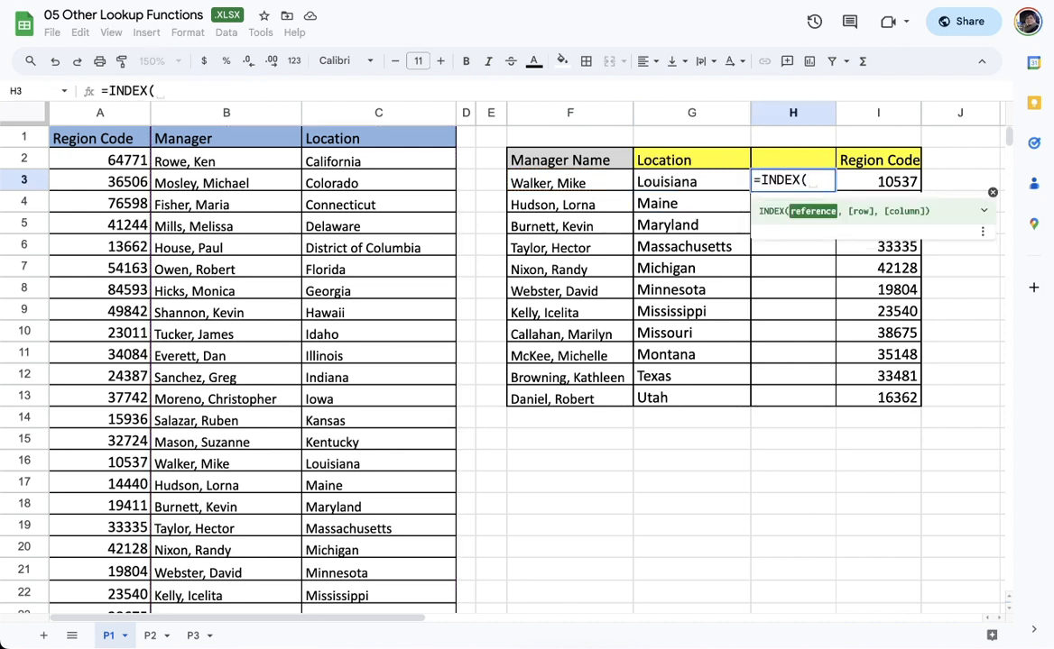
{"action": "left_click", "coordinate": [393, 116]}
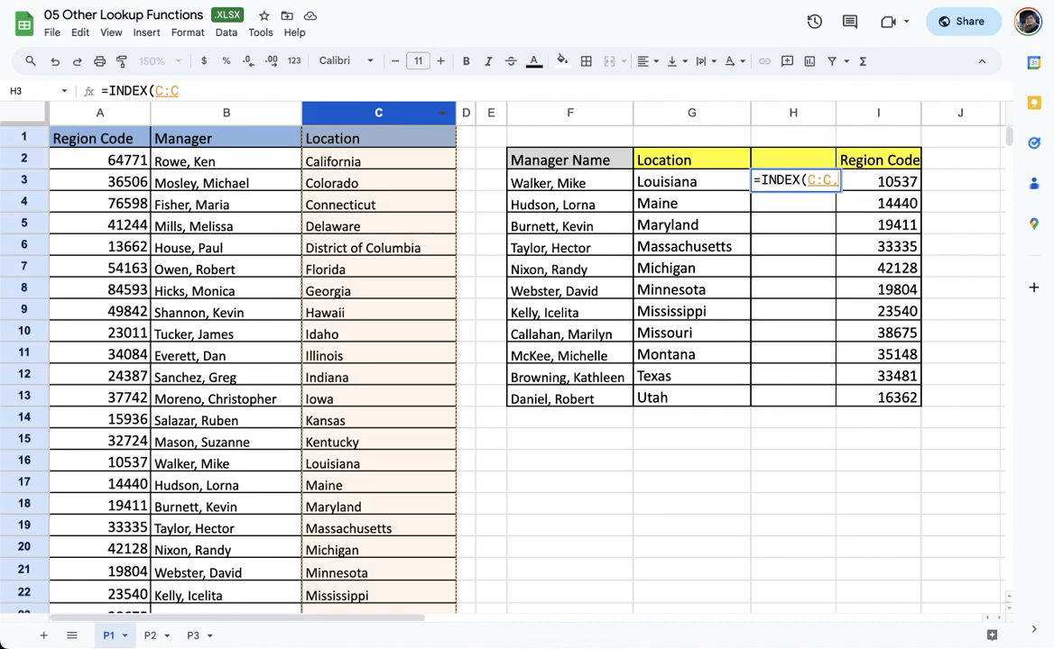
{"action": "type", "text": ",MATCH("}
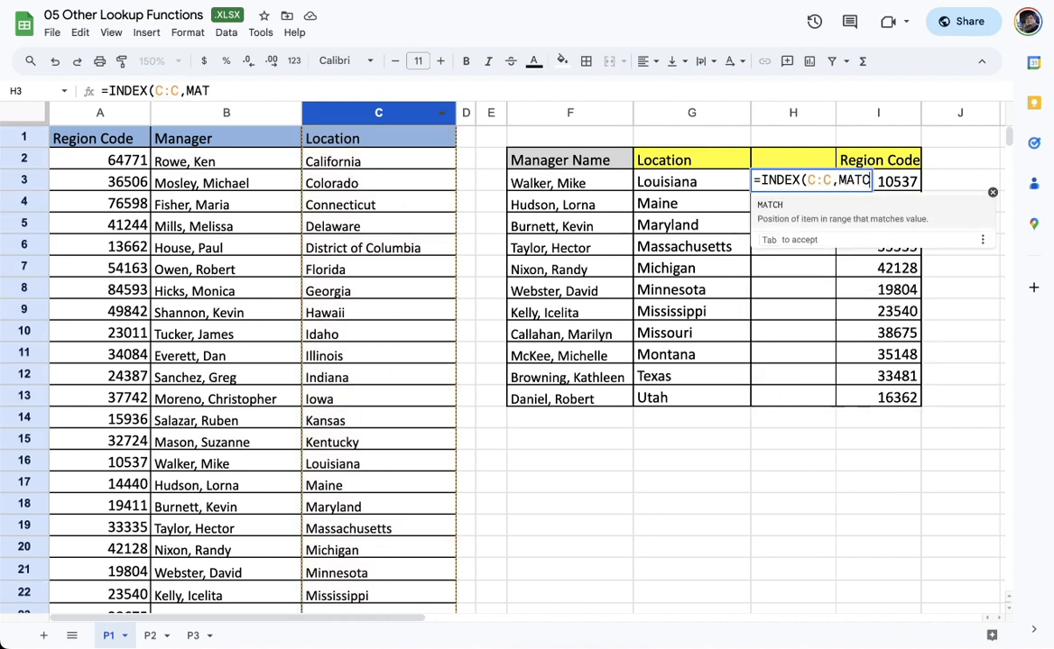
{"action": "left_click", "coordinate": [574, 184]}
{"action": "type", "text": ","}
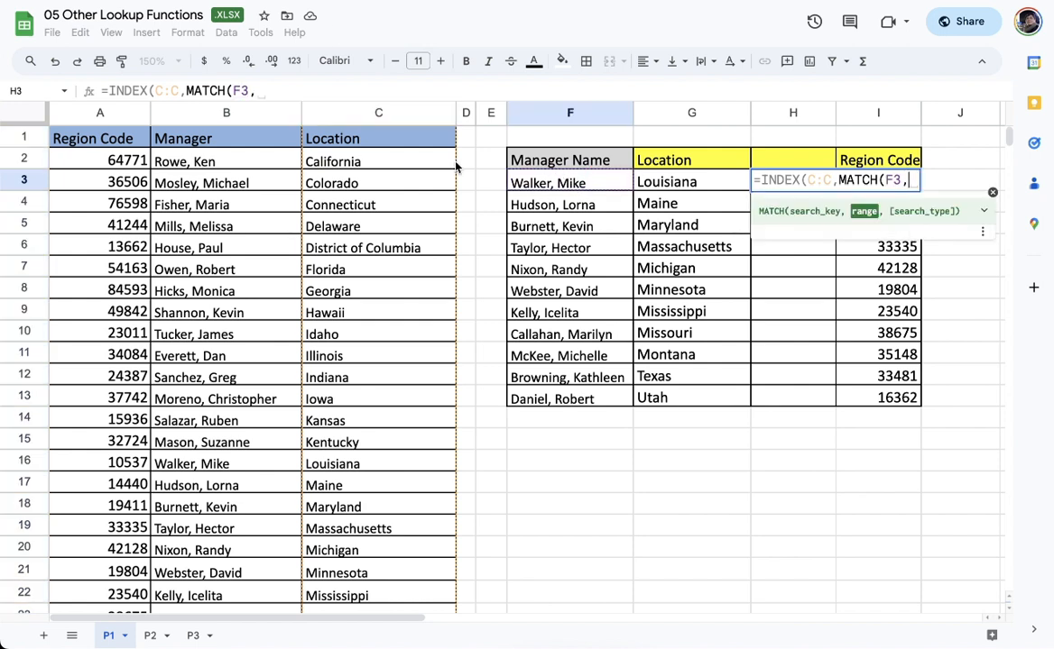
{"action": "left_click", "coordinate": [224, 118]}
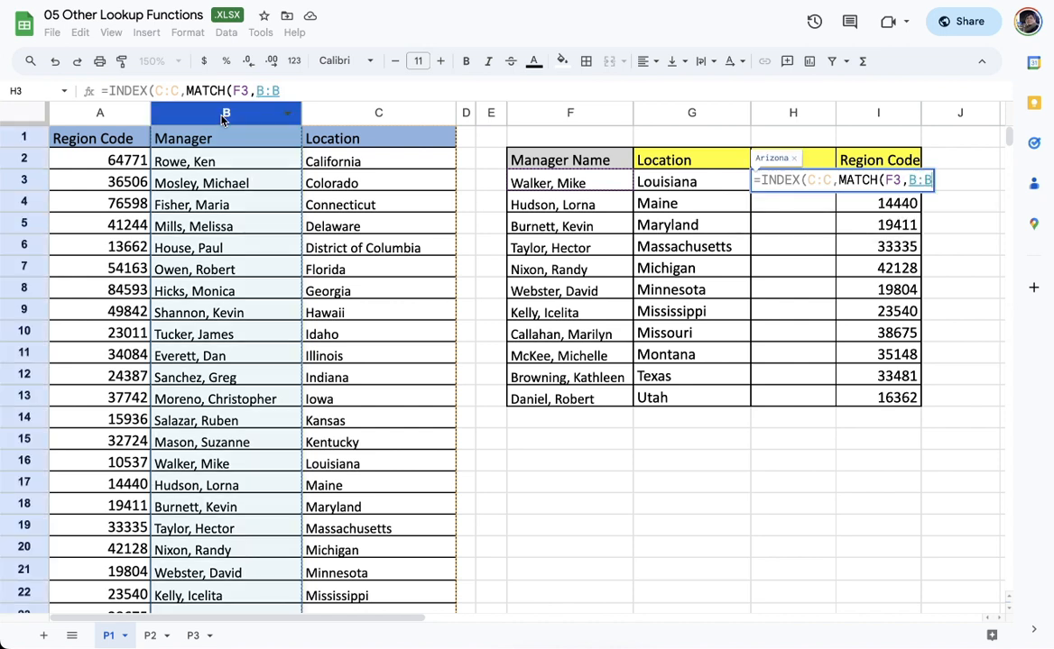
{"action": "type", "text": ",0)"}
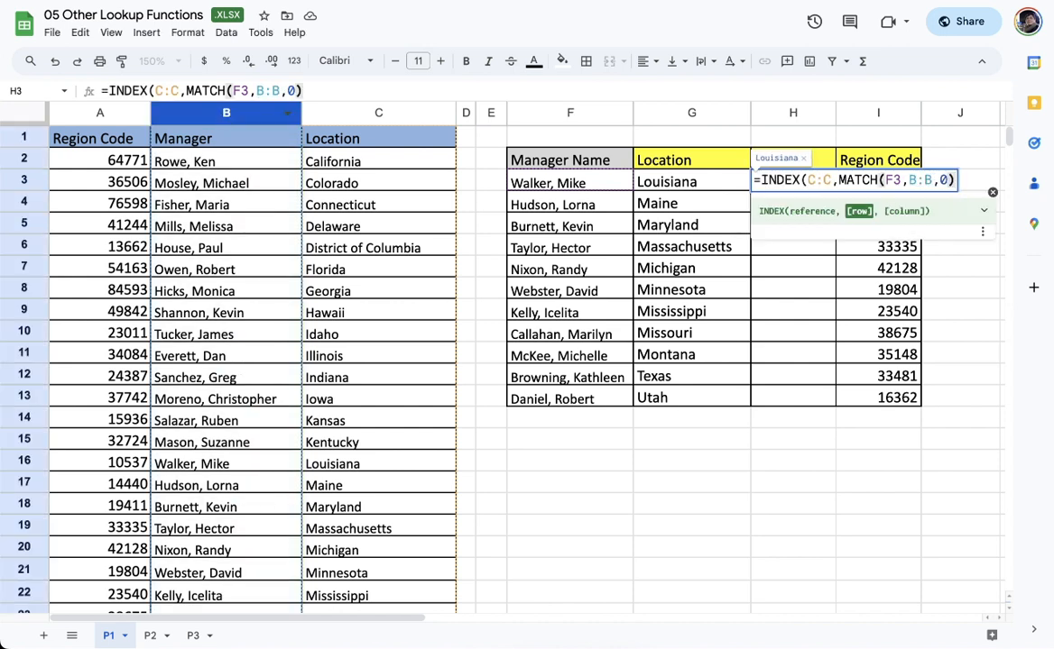
{"action": "type", "text": ")"}
{"action": "key", "text": "Return"}
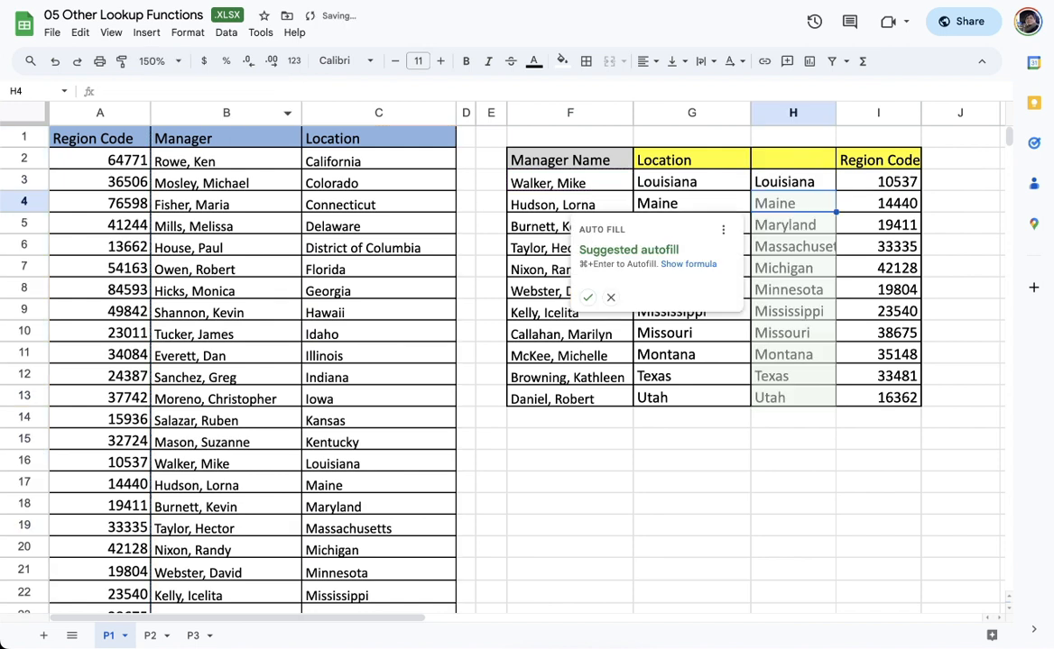
{"action": "left_click", "coordinate": [588, 299]}
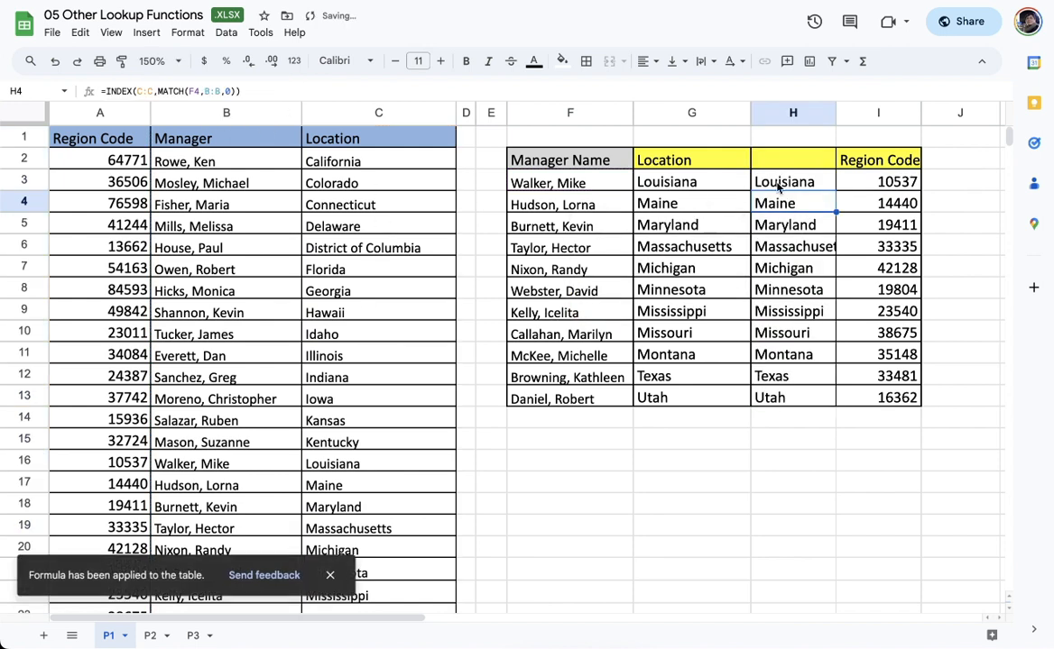
Step: Examine the INDEX and nested MATCH arguments of the location formula in H3
{"action": "left_click", "coordinate": [784, 179]}
{"action": "double_click", "coordinate": [784, 180]}
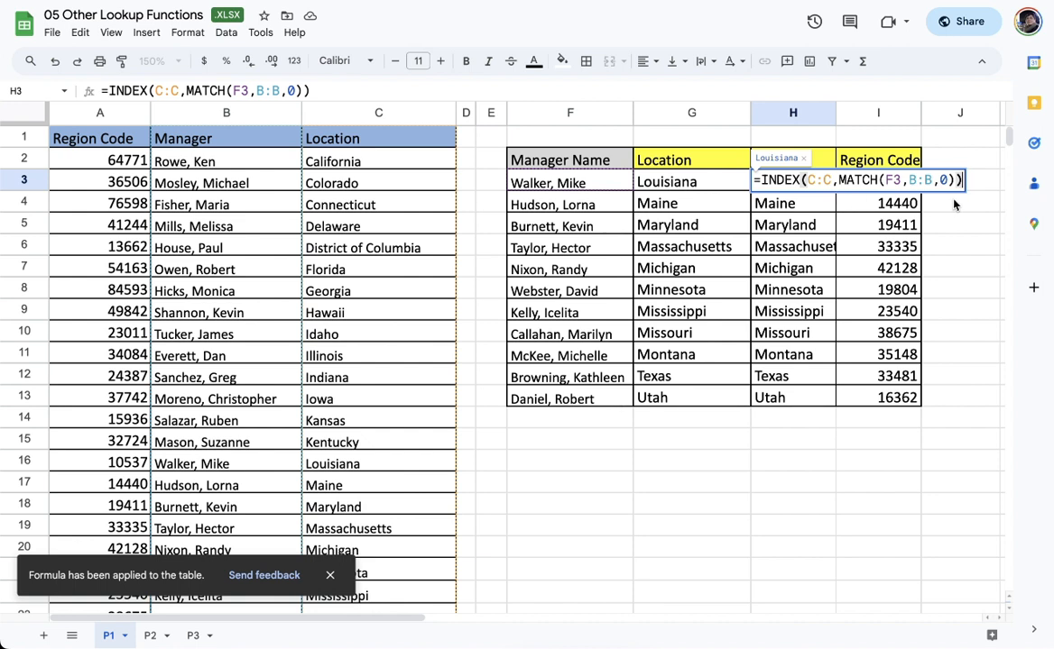
{"action": "left_click", "coordinate": [863, 181]}
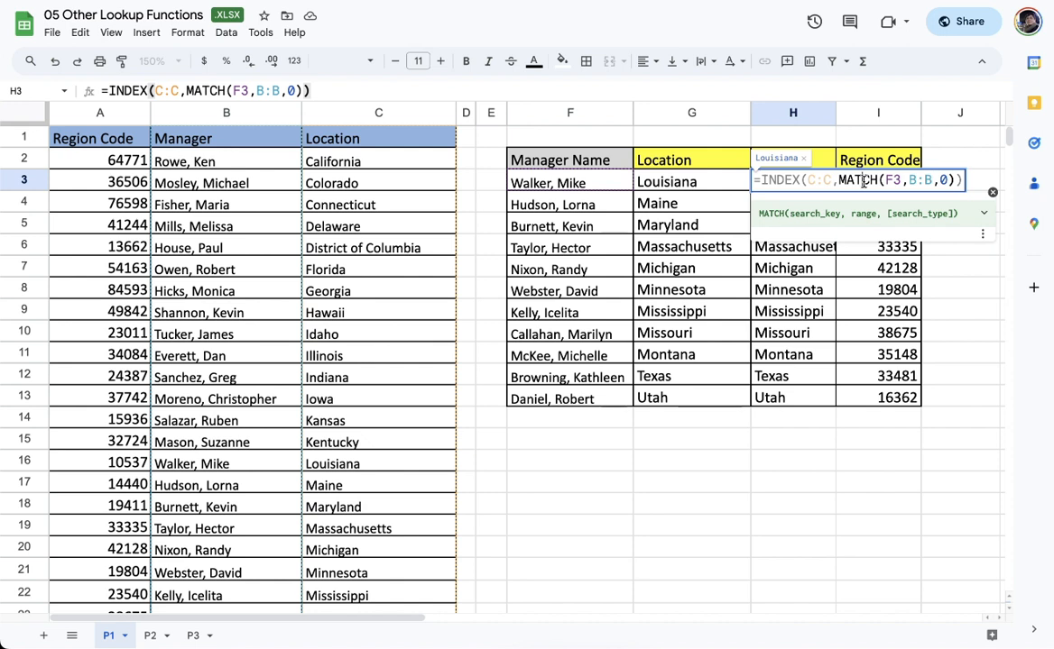
{"action": "key", "text": "Return"}
{"action": "key", "text": "ctrl+Return"}
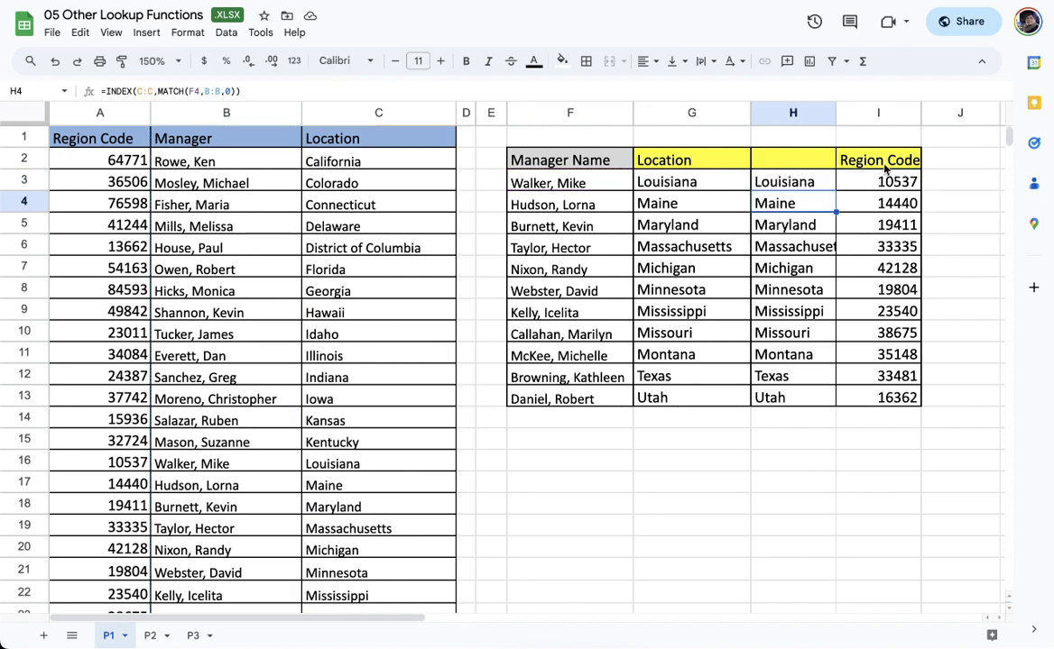
{"action": "left_click", "coordinate": [936, 189]}
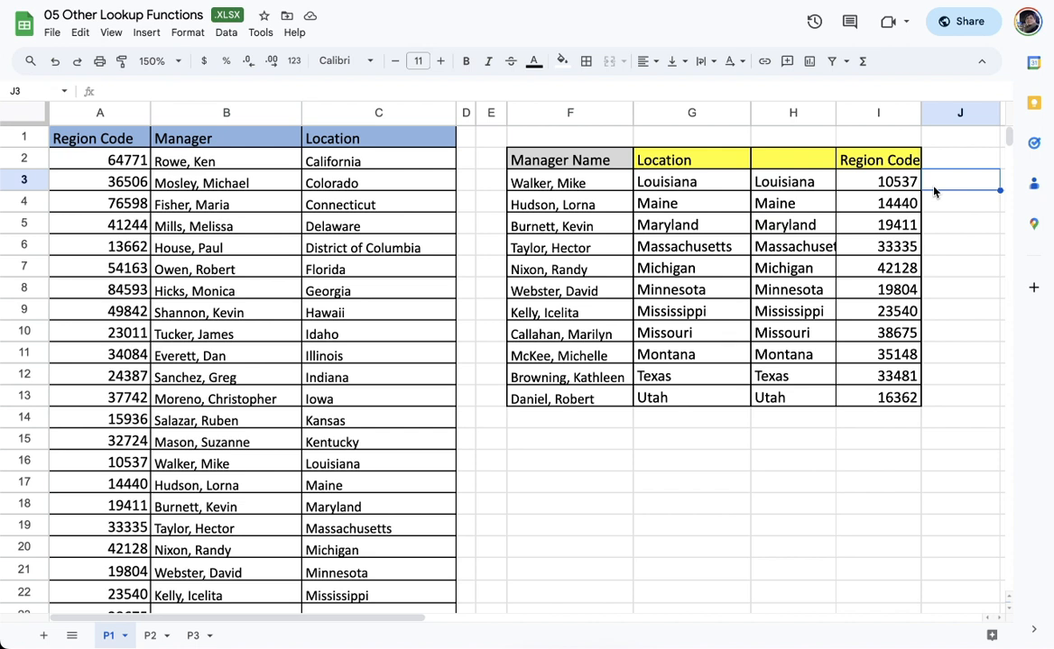
{"action": "type", "text": "=X"}
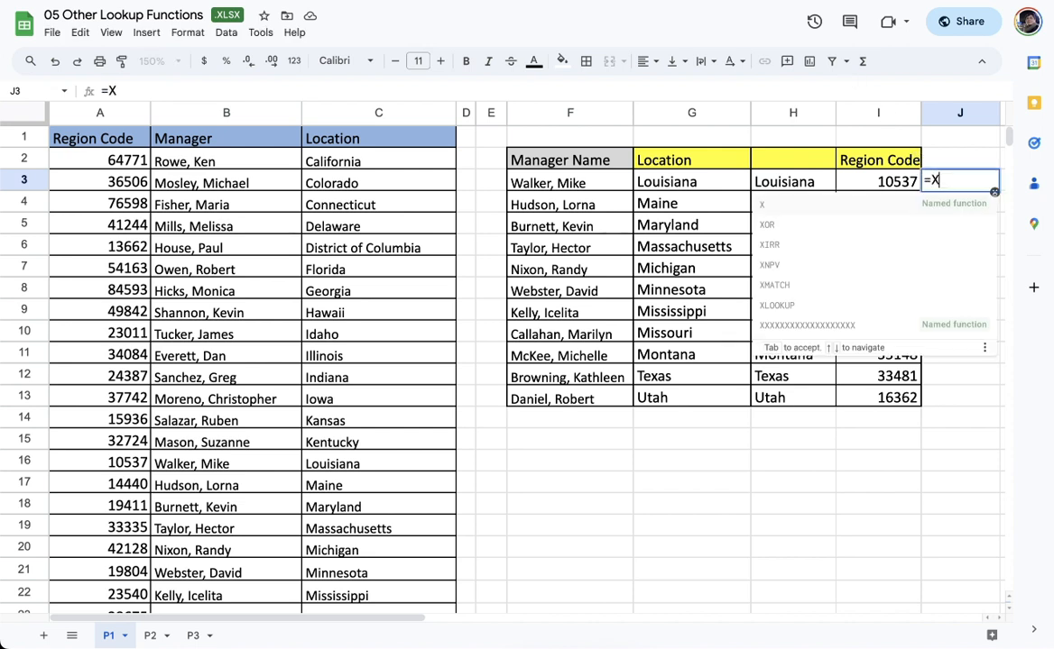
{"action": "type", "text": "L"}
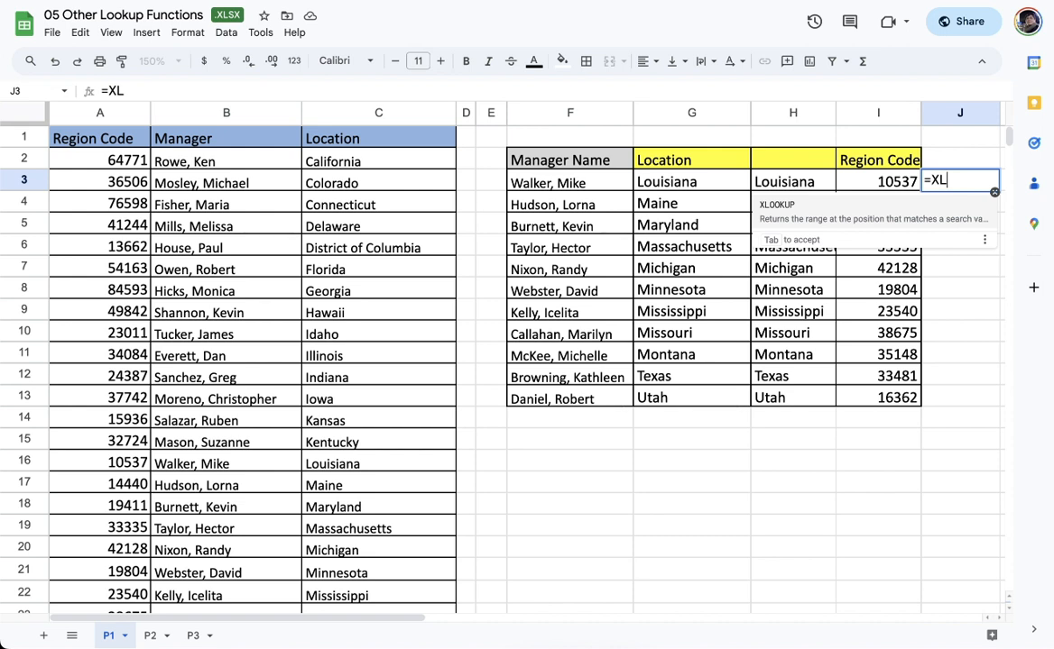
{"action": "key", "text": "Tab"}
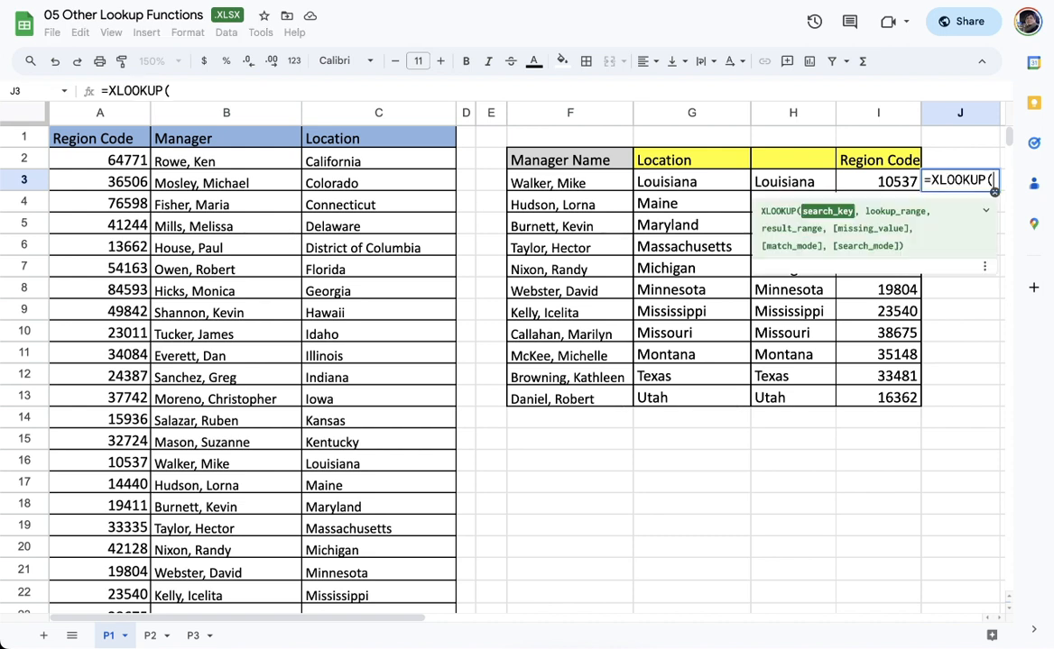
{"action": "key", "text": "Escape"}
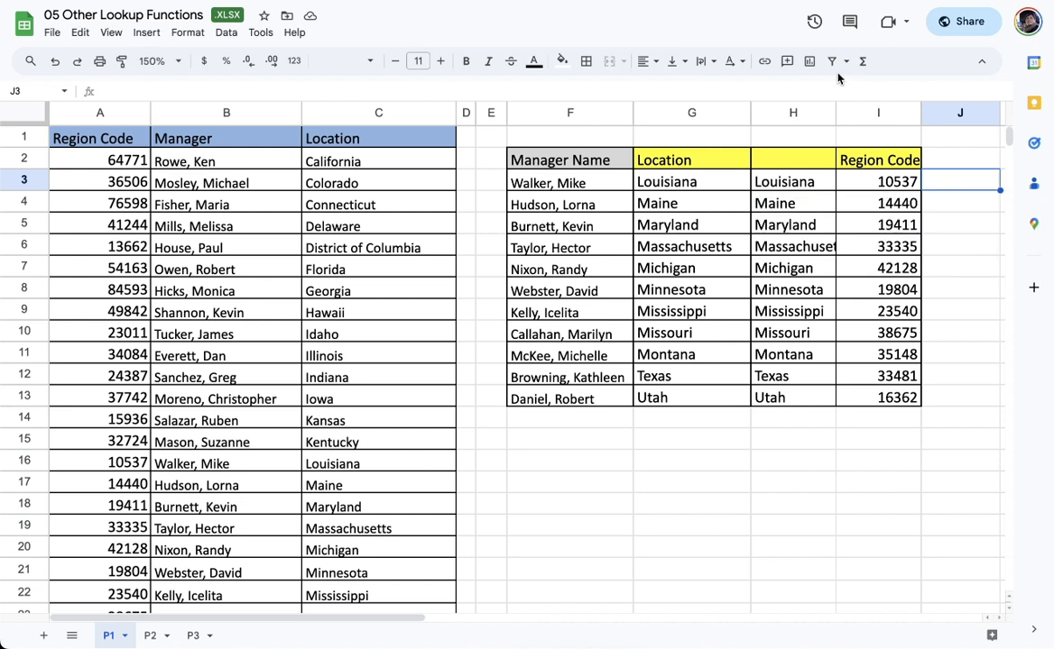
Step: Add the header Region Code in J2, beside the existing lookup table
{"action": "left_click", "coordinate": [959, 157]}
{"action": "type", "text": "Region Code"}
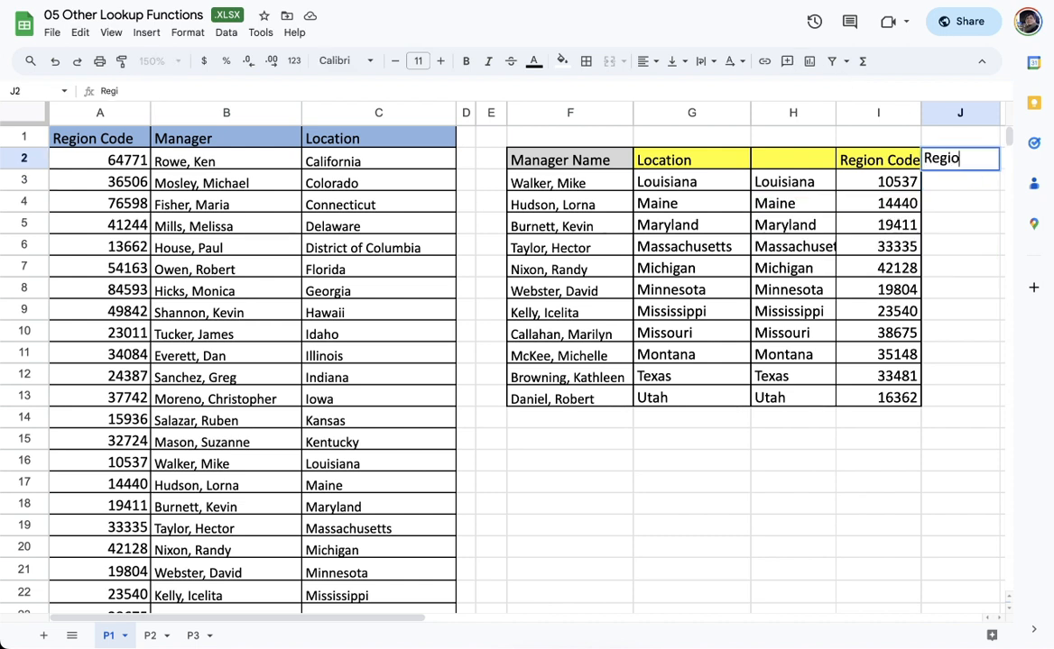
{"action": "key", "text": "Return"}
Step: Enter =XLOOKUP(F3,B:B,A:A) in J3 and accept the suggested autofill for the rows down to J13
{"action": "scroll", "coordinate": [527, 361], "scroll_direction": "right", "scroll_amount": 1}
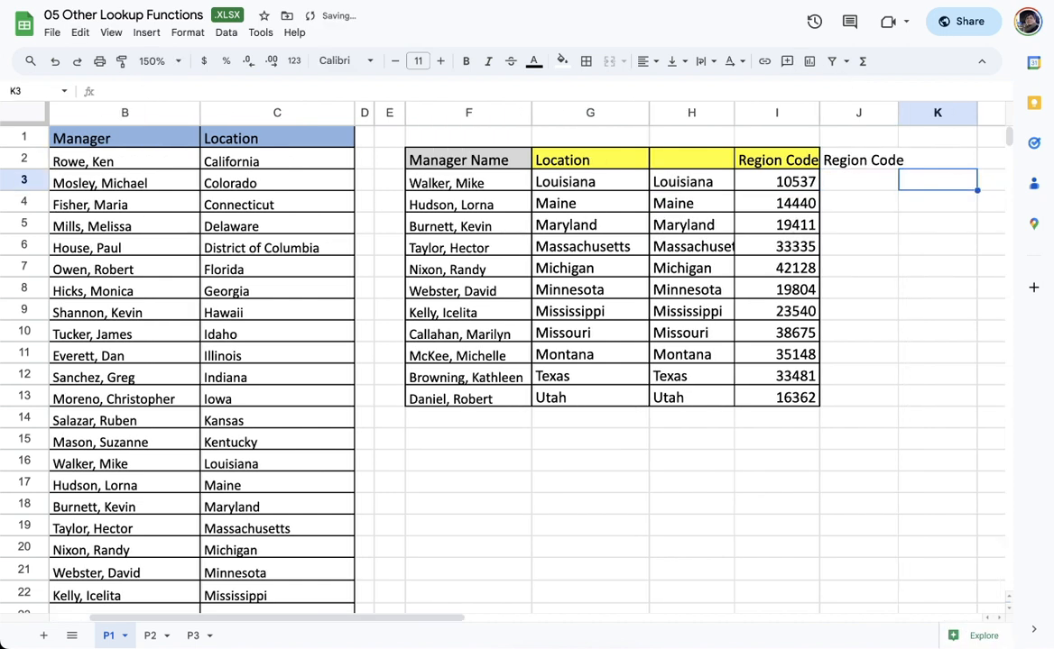
{"action": "type", "text": "="}
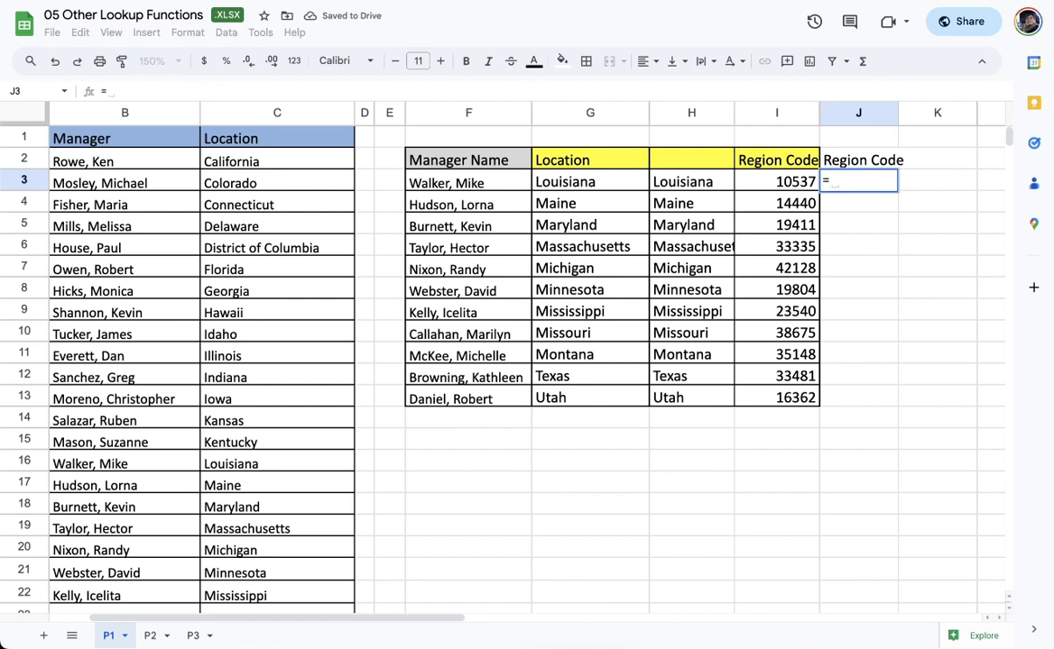
{"action": "type", "text": "XLOOKUP("}
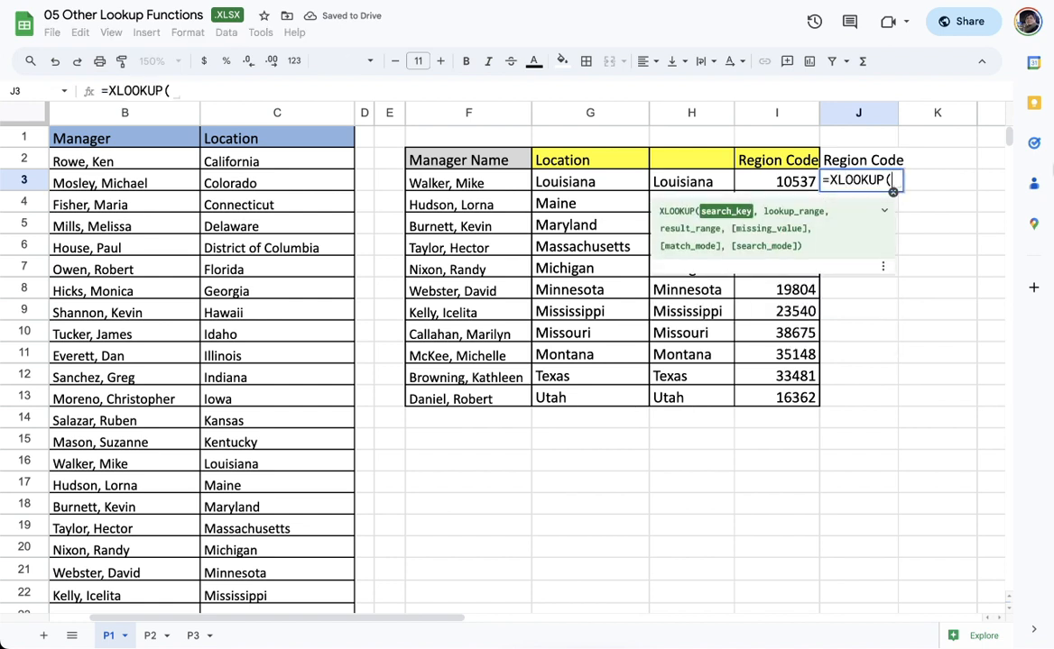
{"action": "left_click", "coordinate": [482, 187]}
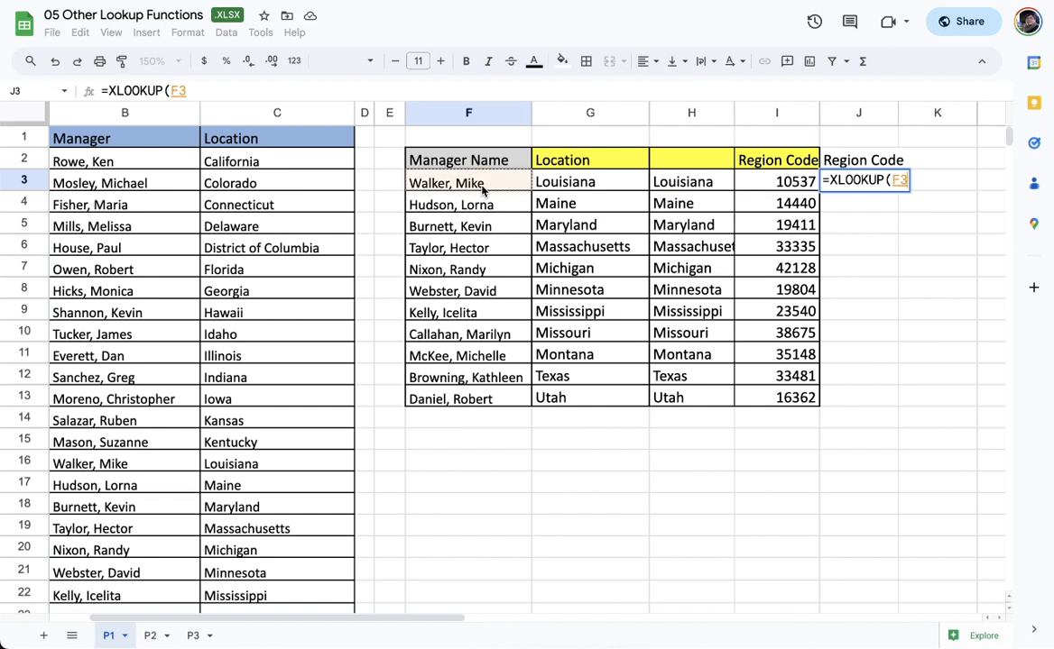
{"action": "type", "text": ","}
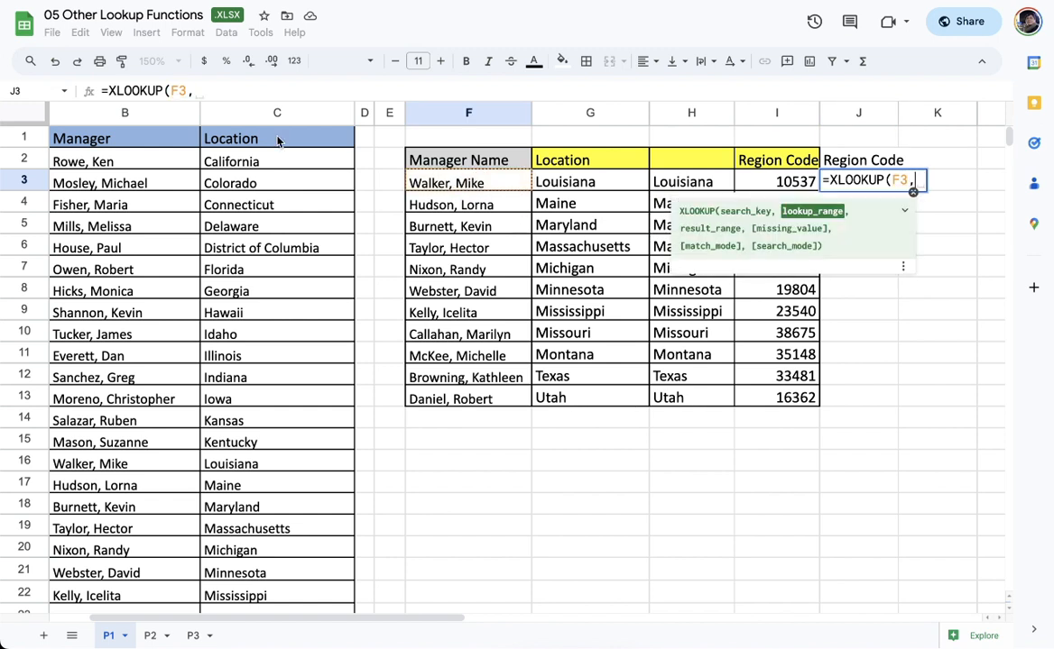
{"action": "left_click", "coordinate": [147, 116]}
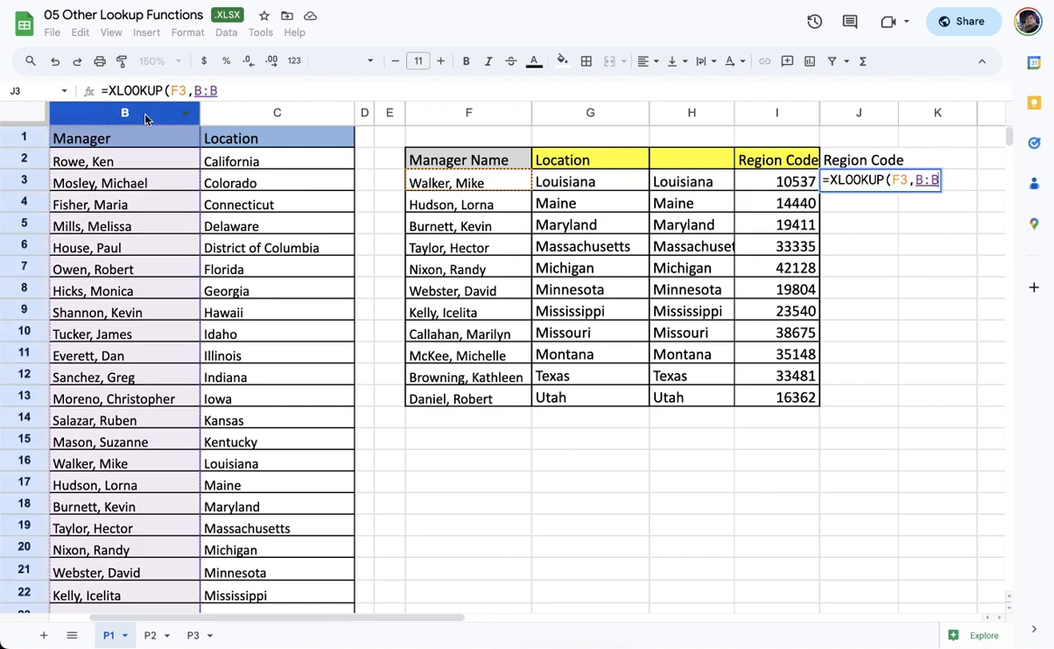
{"action": "type", "text": ","}
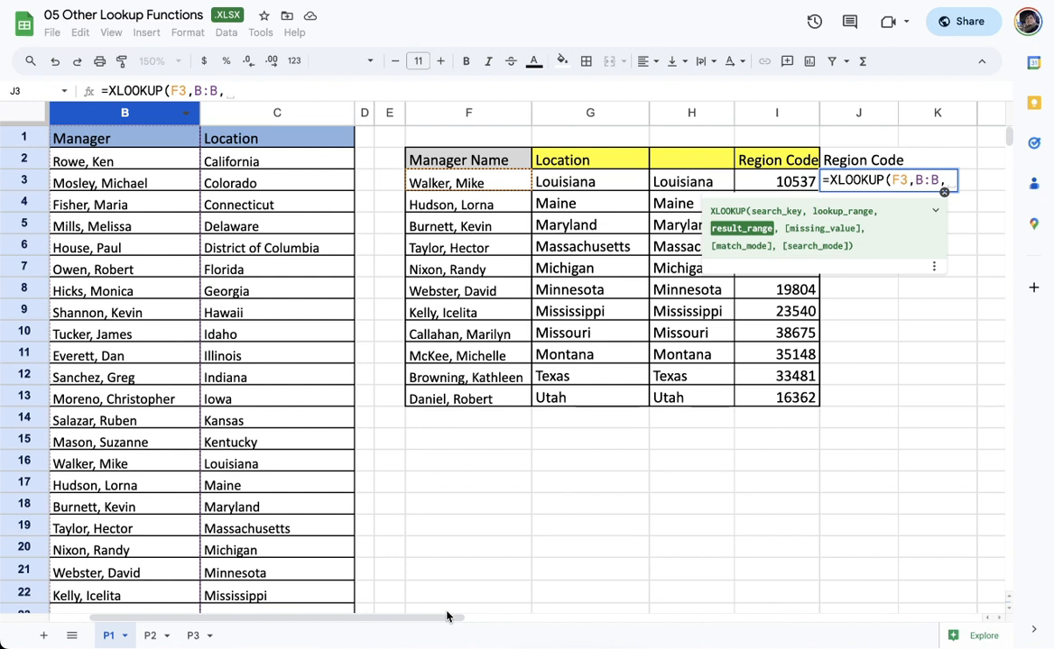
{"action": "left_click_drag", "start_coordinate": [443, 617], "coordinate": [411, 622]}
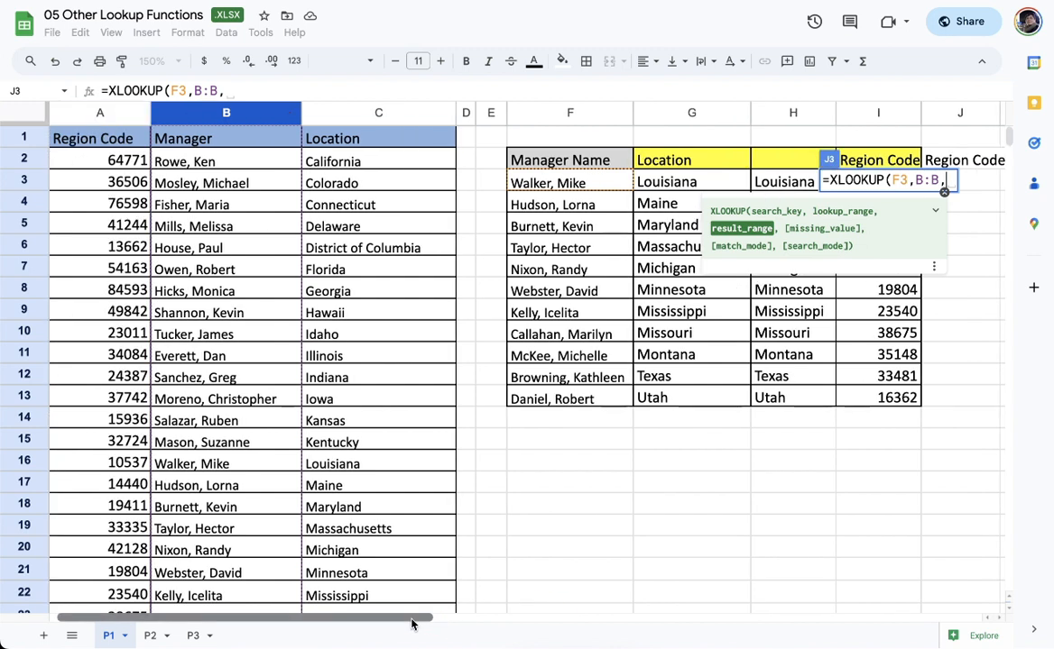
{"action": "left_click", "coordinate": [123, 113]}
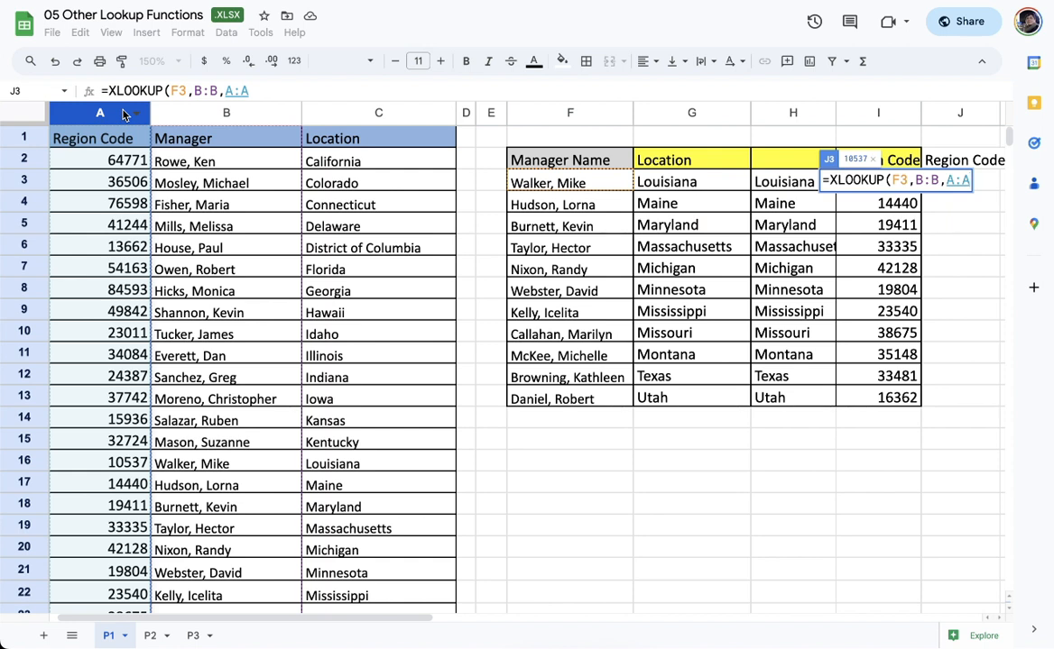
{"action": "type", "text": ")"}
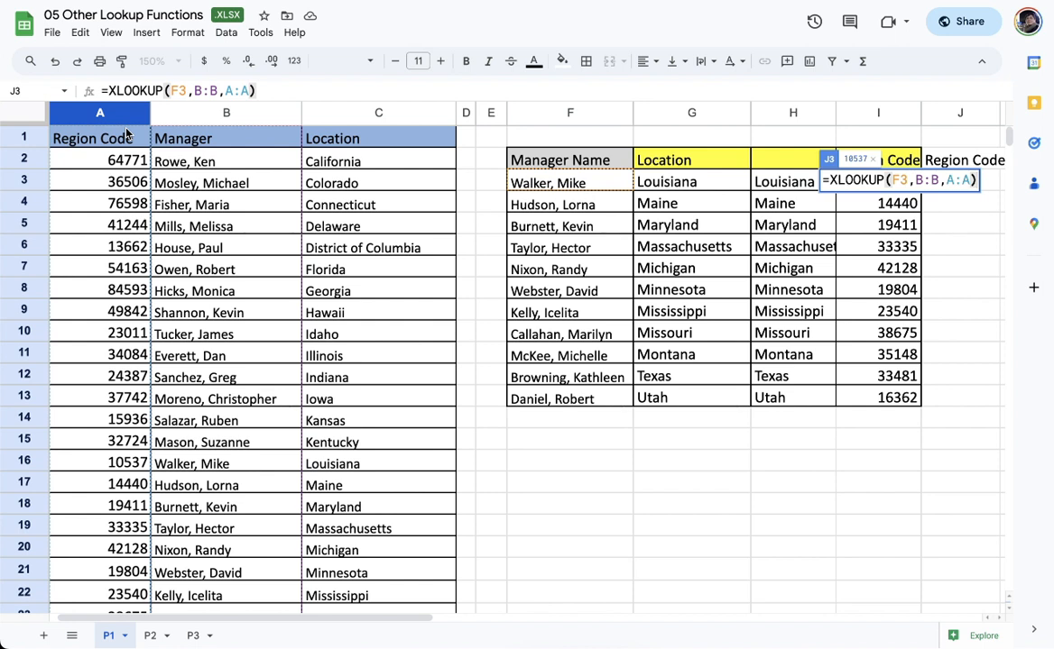
{"action": "key", "text": "Return"}
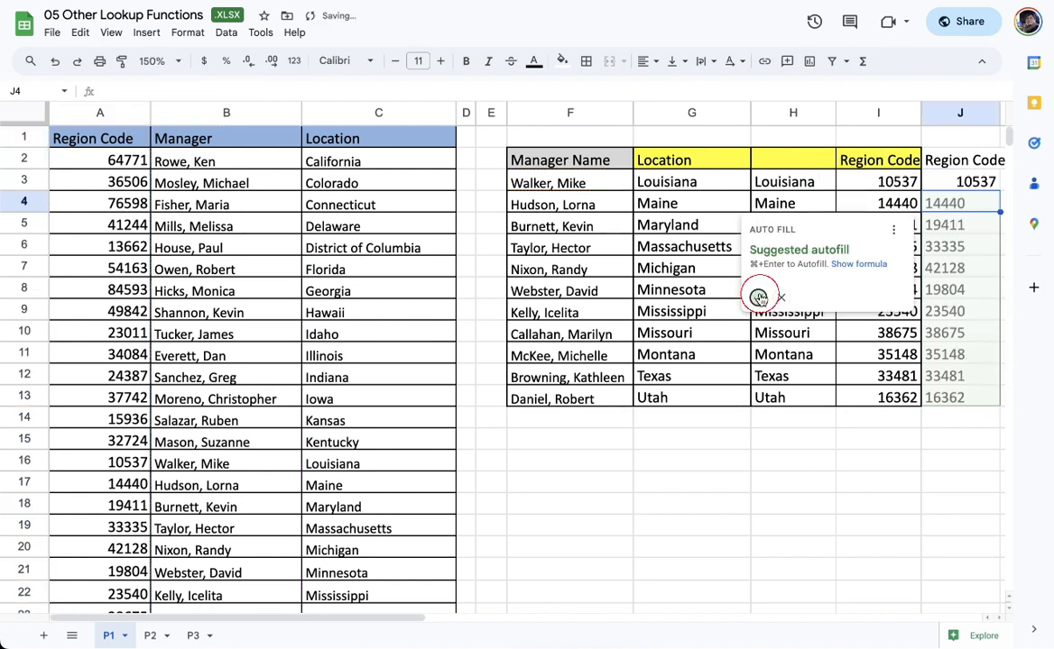
{"action": "left_click", "coordinate": [758, 296]}
Step: Examine the search key, lookup range and result range of the XLOOKUP formula in J3 without changing it
{"action": "left_click", "coordinate": [954, 181]}
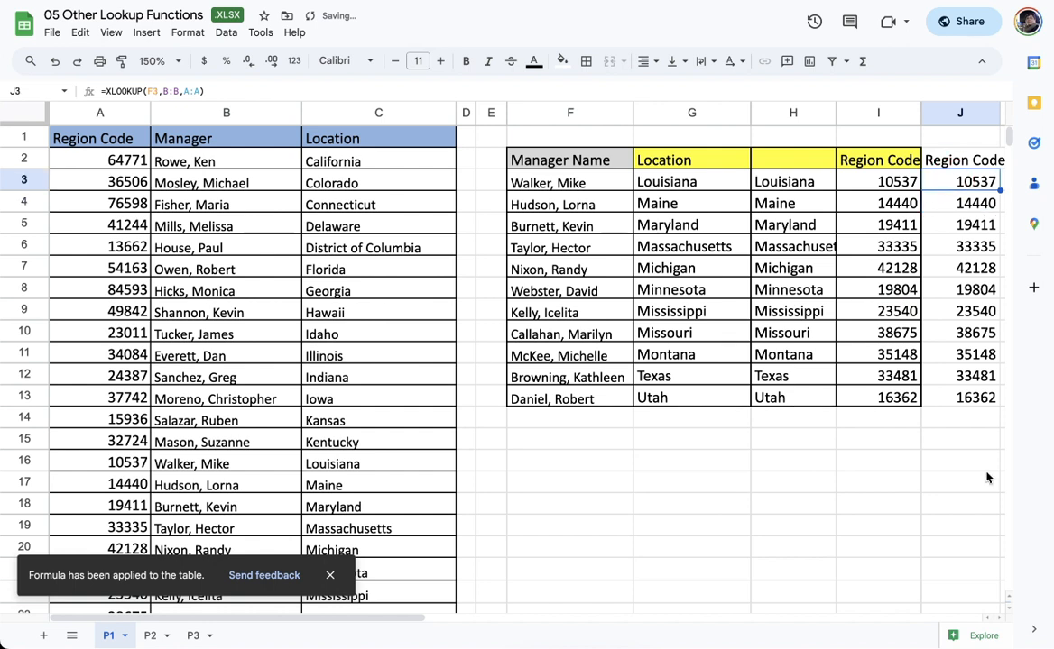
{"action": "left_click", "coordinate": [1000, 622]}
{"action": "left_click", "coordinate": [550, 181]}
{"action": "double_click", "coordinate": [550, 182]}
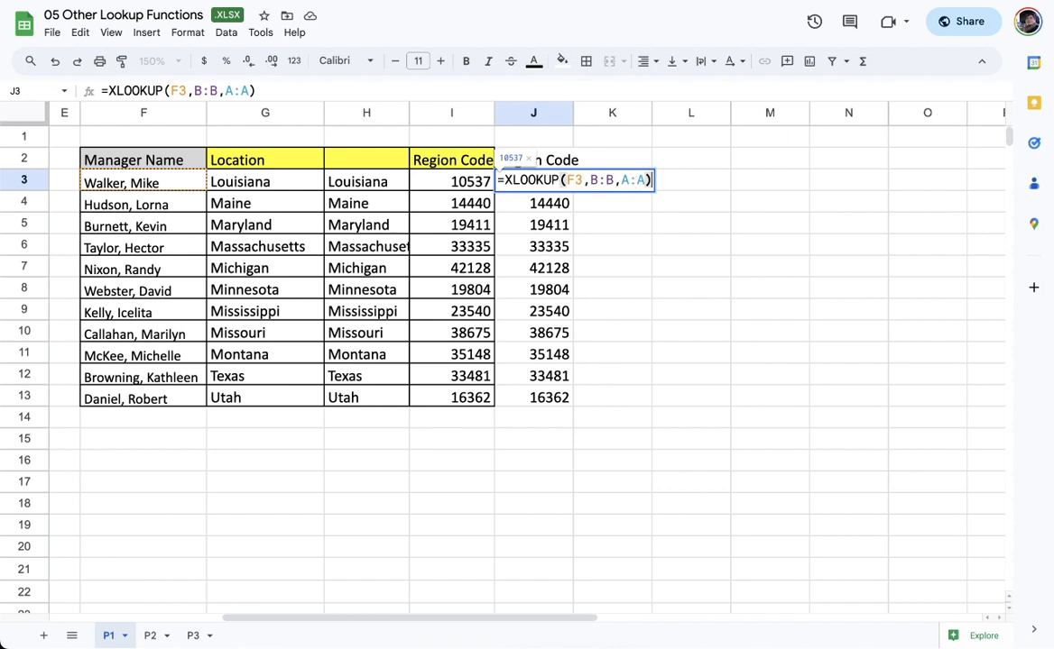
{"action": "key", "text": "Return"}
{"action": "left_click", "coordinate": [510, 180]}
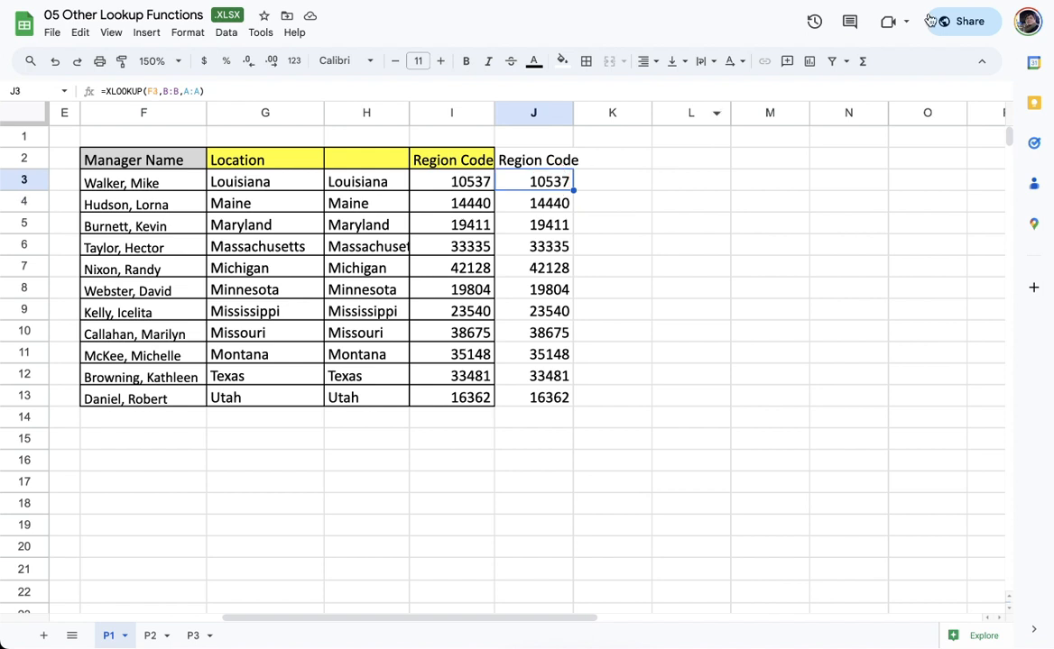